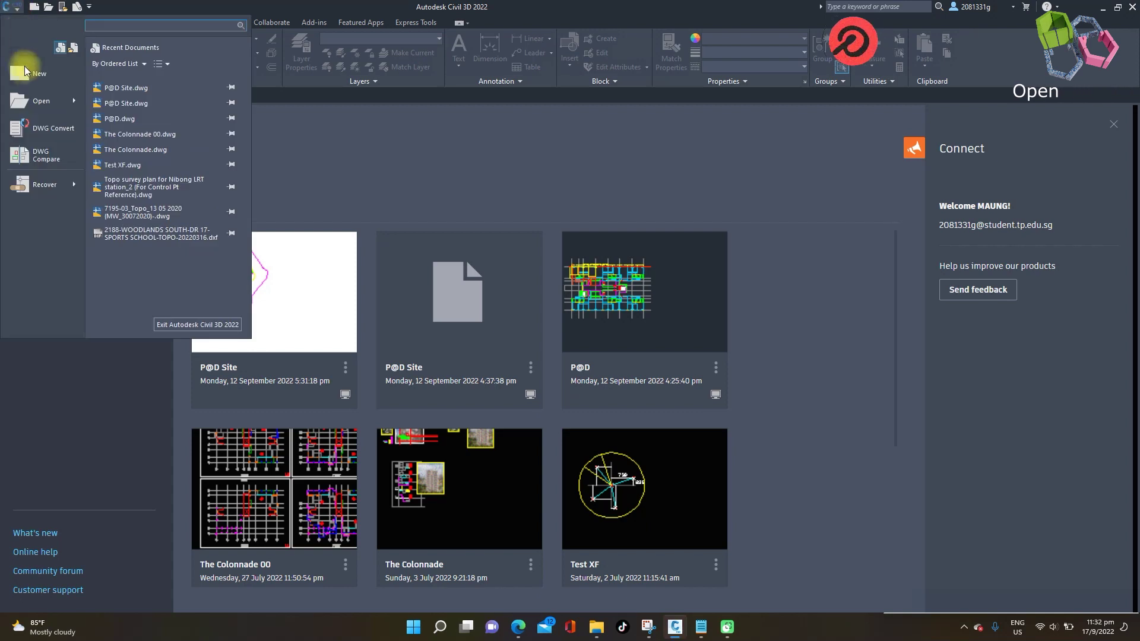
- Start a blank metric drawing with no template and narrow the Properties palette
{"action": "left_click", "coordinate": [26, 73]}
{"action": "left_click", "coordinate": [750, 423]}
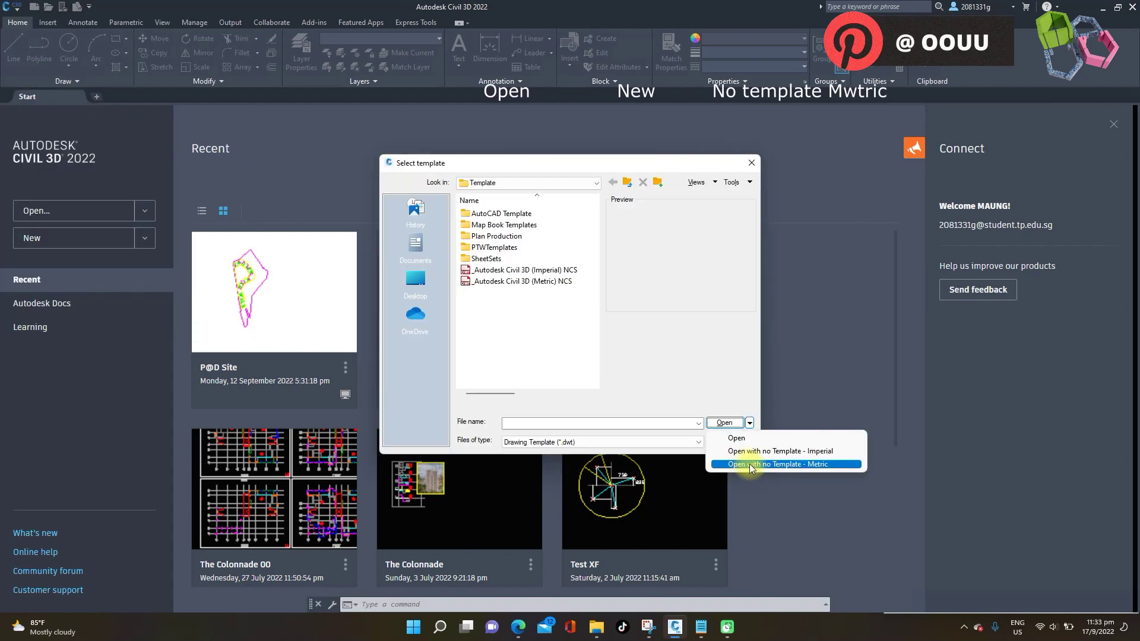
{"action": "left_click", "coordinate": [749, 464]}
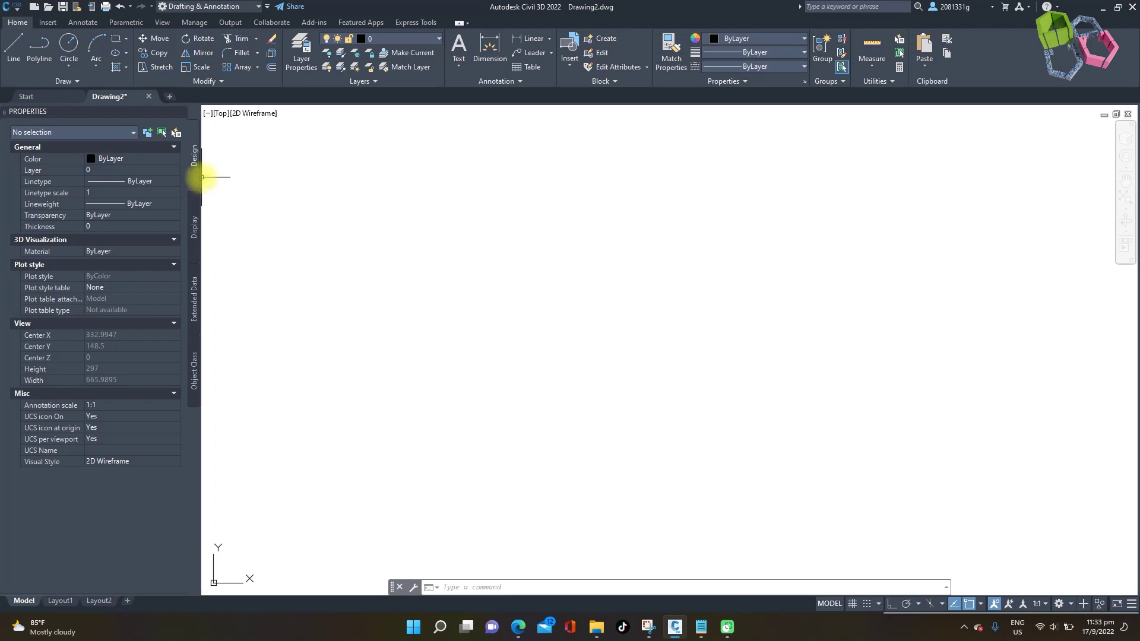
{"action": "left_click_drag", "start_coordinate": [201, 177], "coordinate": [163, 178]}
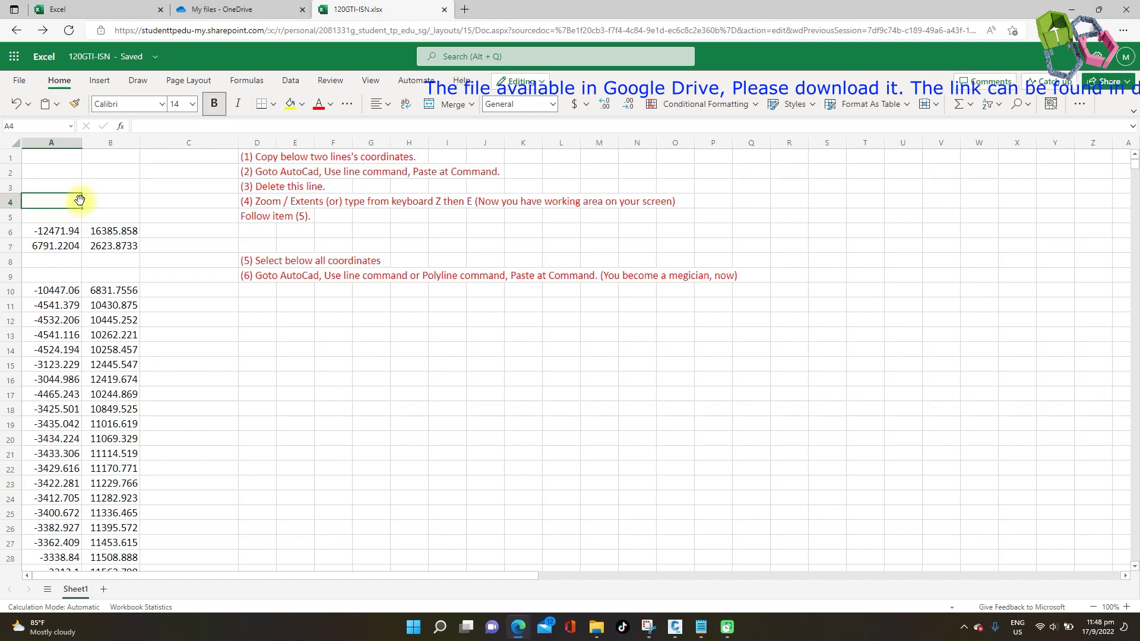
- Enter the column heading X in cell A4 and Y in cell B4
{"action": "left_click_drag", "start_coordinate": [75, 201], "coordinate": [97, 202]}
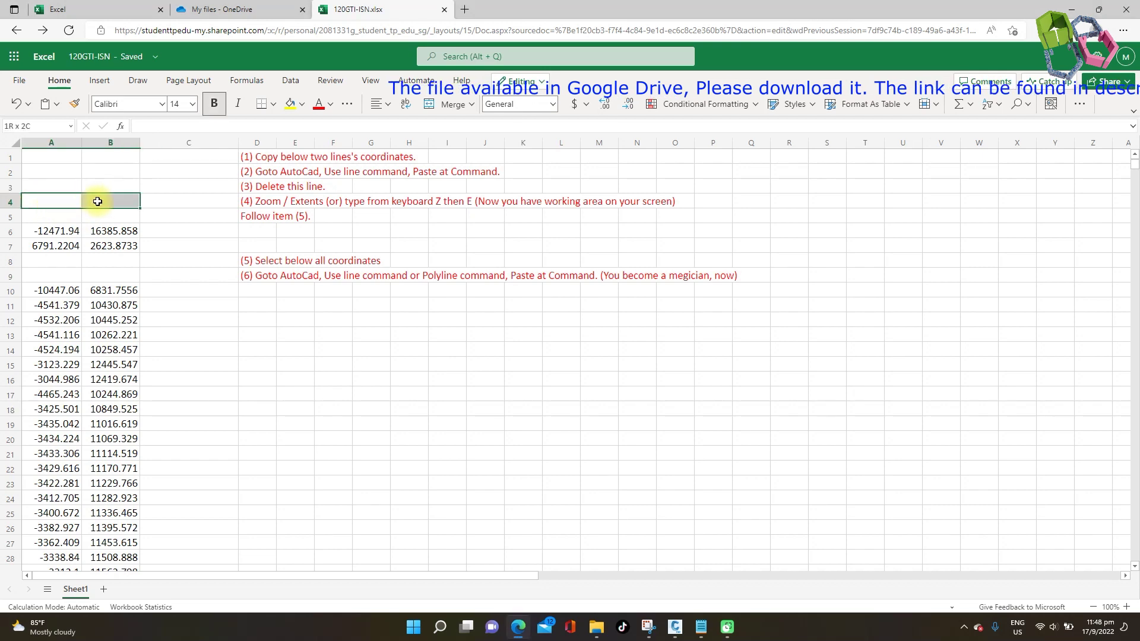
{"action": "left_click", "coordinate": [49, 204]}
{"action": "key", "text": "Caps_Lock"}
{"action": "type", "text": "X"}
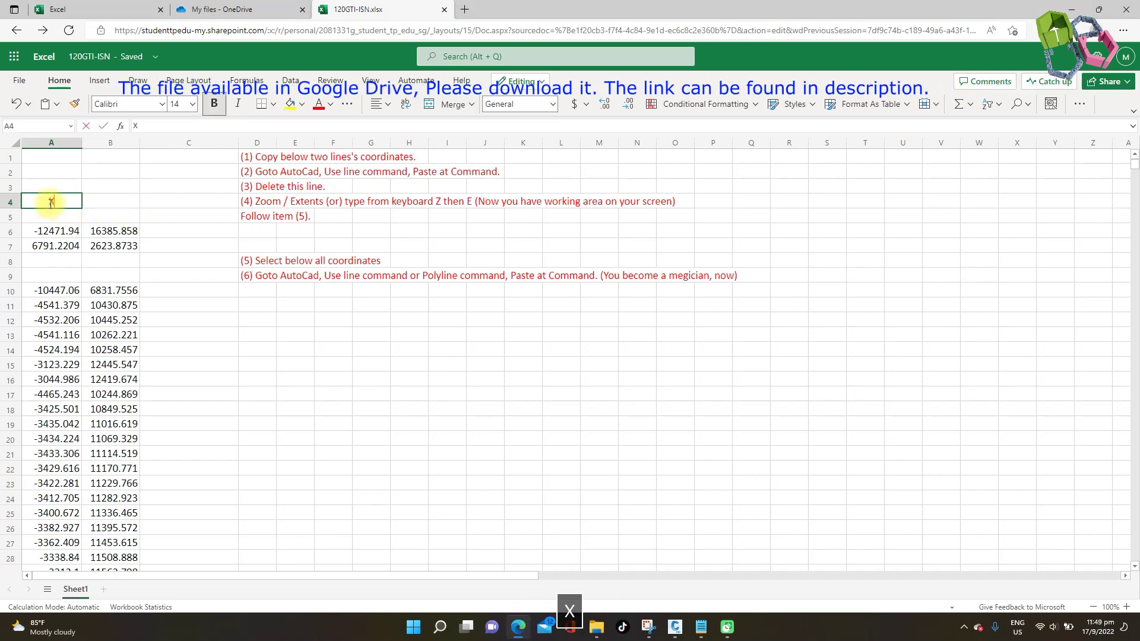
{"action": "key", "text": "Return"}
{"action": "left_click", "coordinate": [120, 202]}
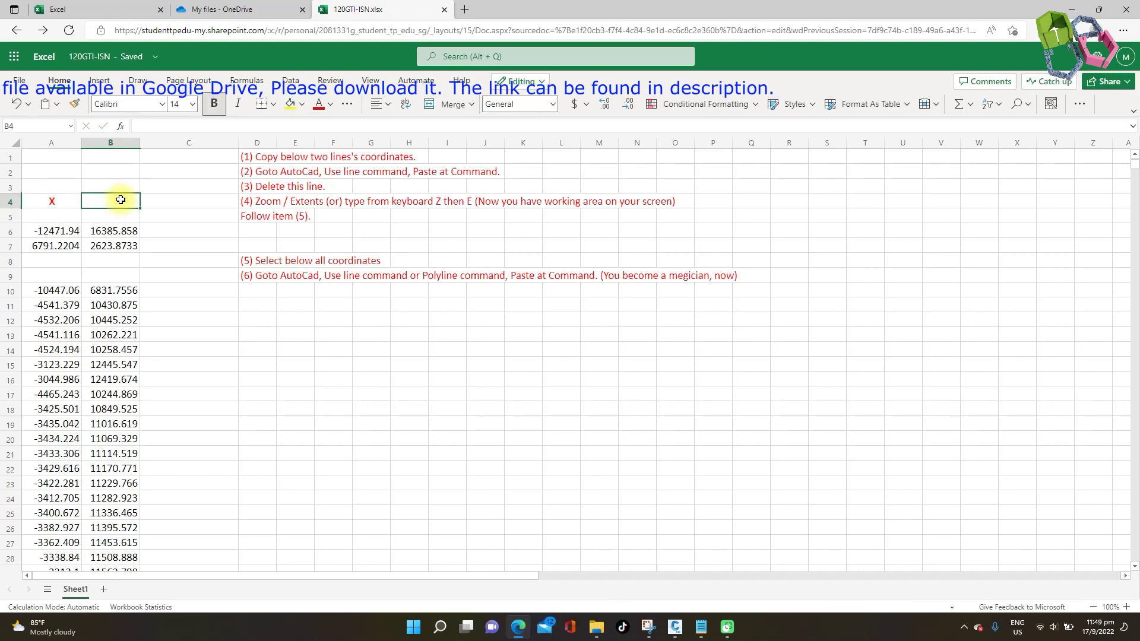
{"action": "type", "text": "Y"}
{"action": "key", "text": "Return"}
{"action": "left_click", "coordinate": [389, 434]}
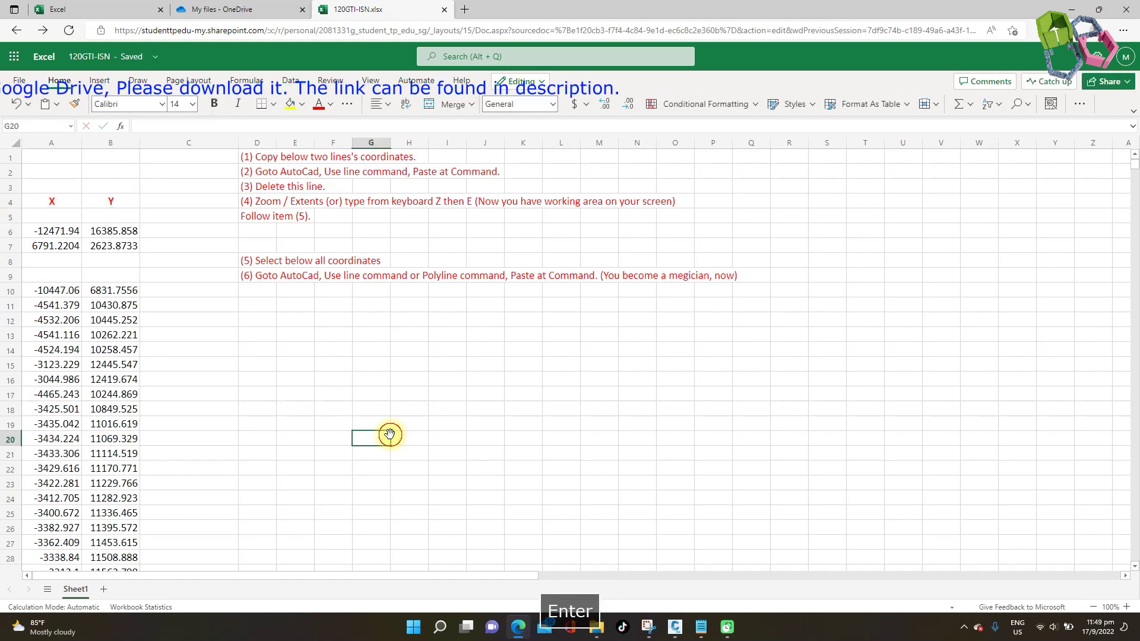
{"action": "left_click", "coordinate": [163, 233]}
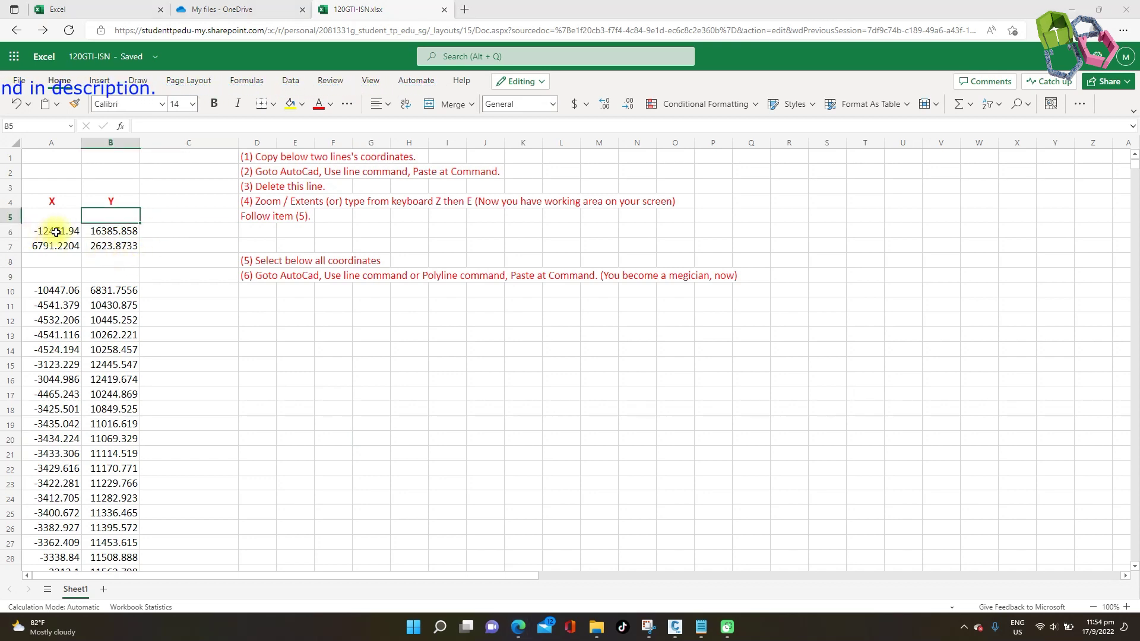
- Look up the CONCATENATE function's help article through the search box
{"action": "left_click", "coordinate": [152, 232]}
{"action": "left_click", "coordinate": [458, 55]}
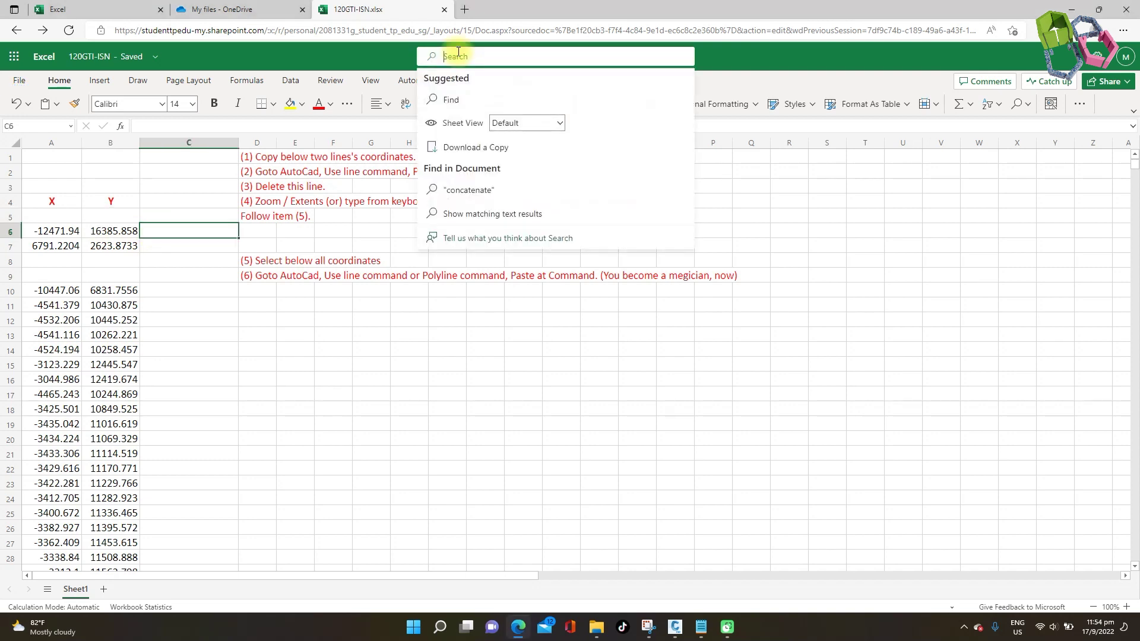
{"action": "type", "text": "CONCATENATE"}
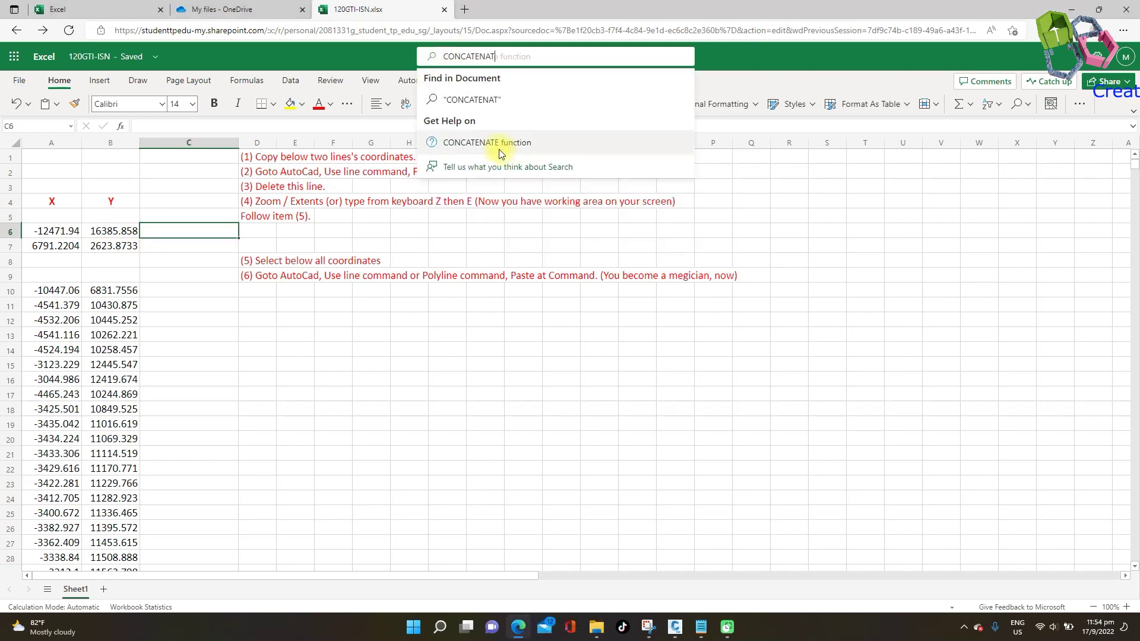
{"action": "left_click", "coordinate": [502, 148]}
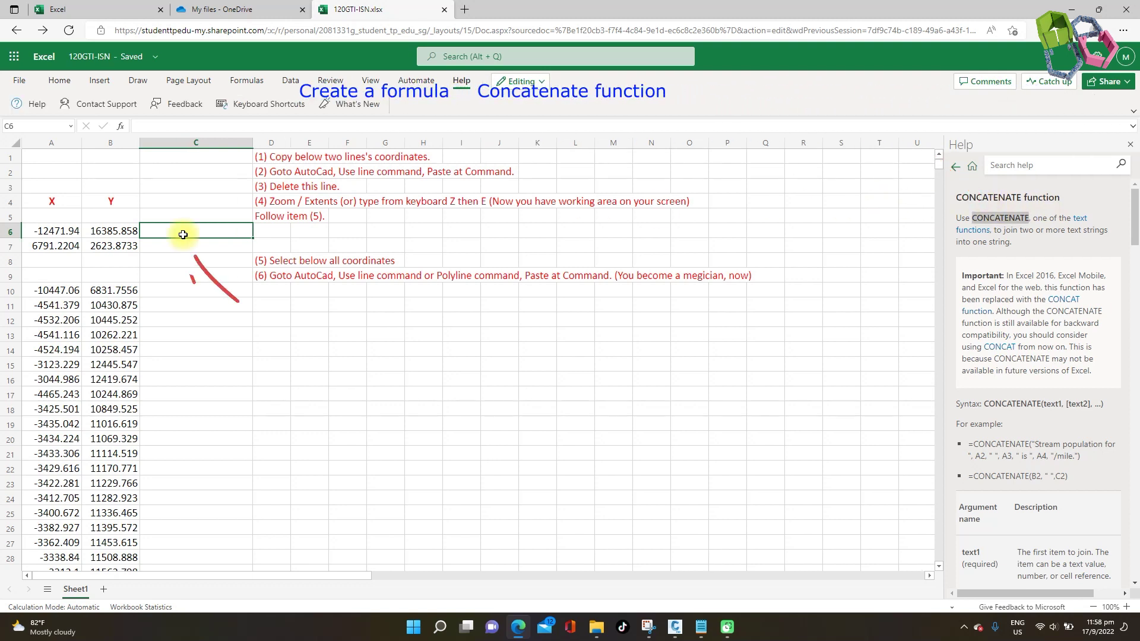
- Enter =CONCATENATE(A6,B6) in C6 to join the row-6 X and Y values
{"action": "type", "text": "="}
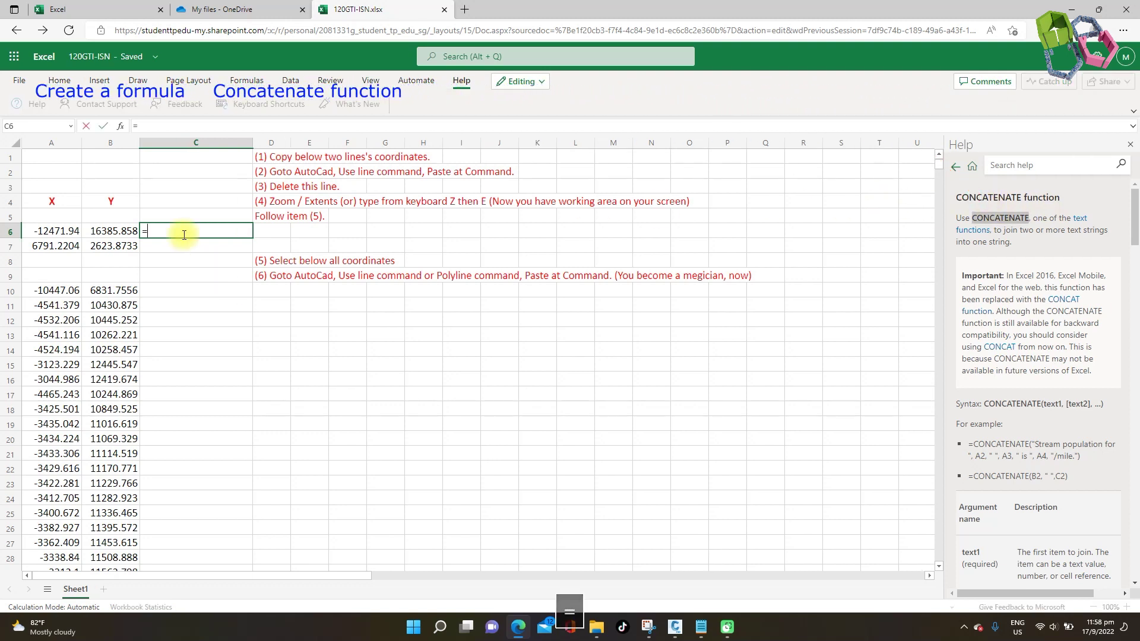
{"action": "type", "text": "CONCATENATE"}
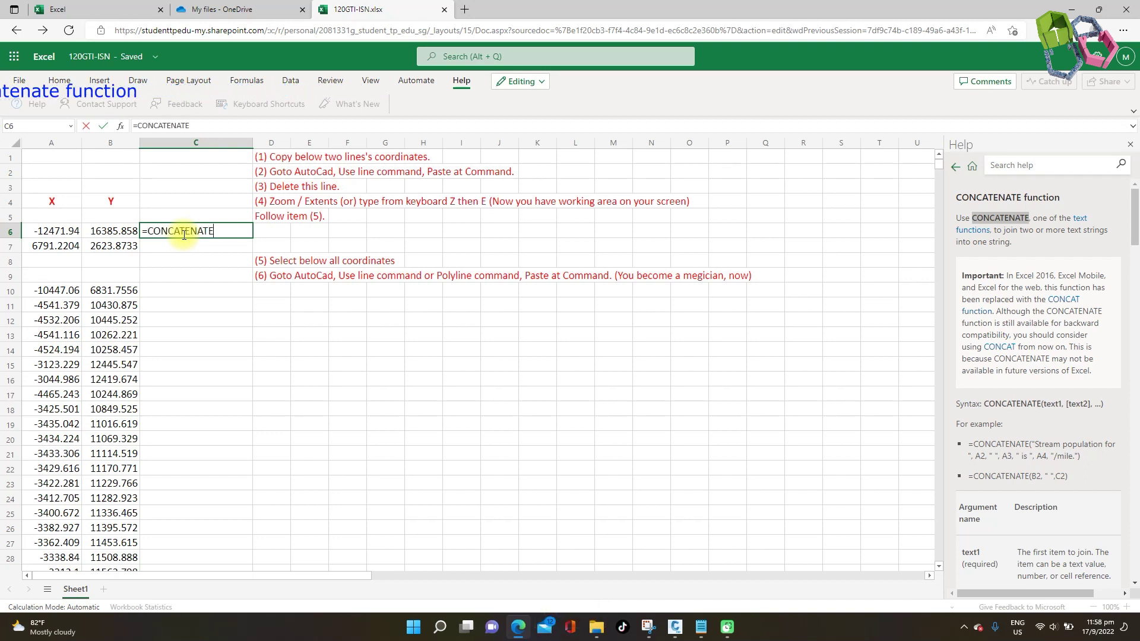
{"action": "type", "text": "("}
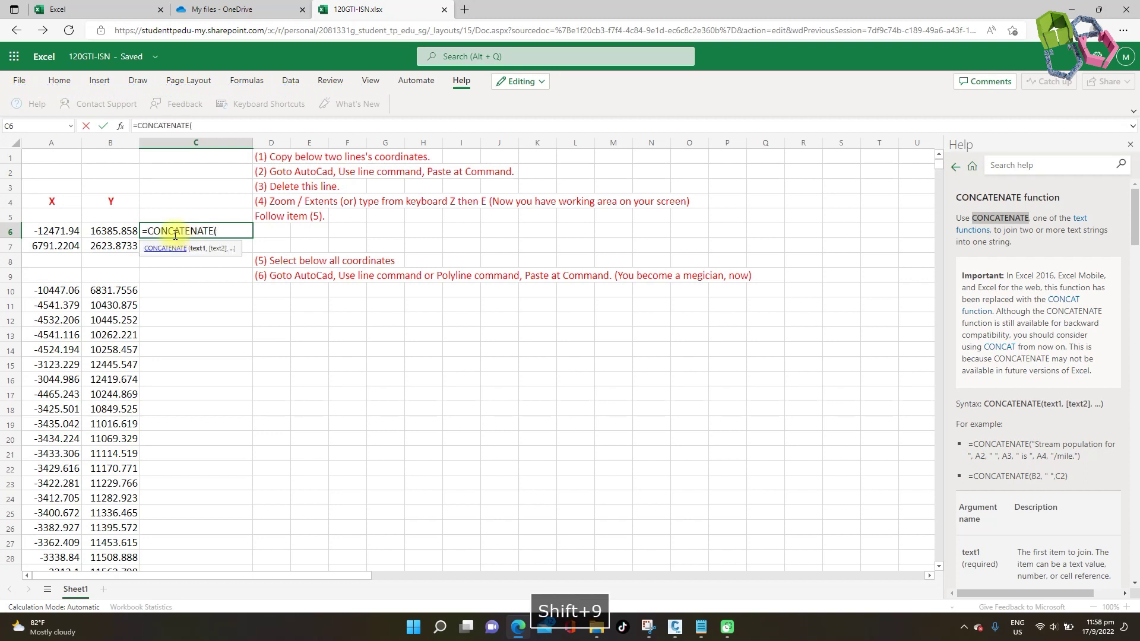
{"action": "left_click", "coordinate": [54, 233]}
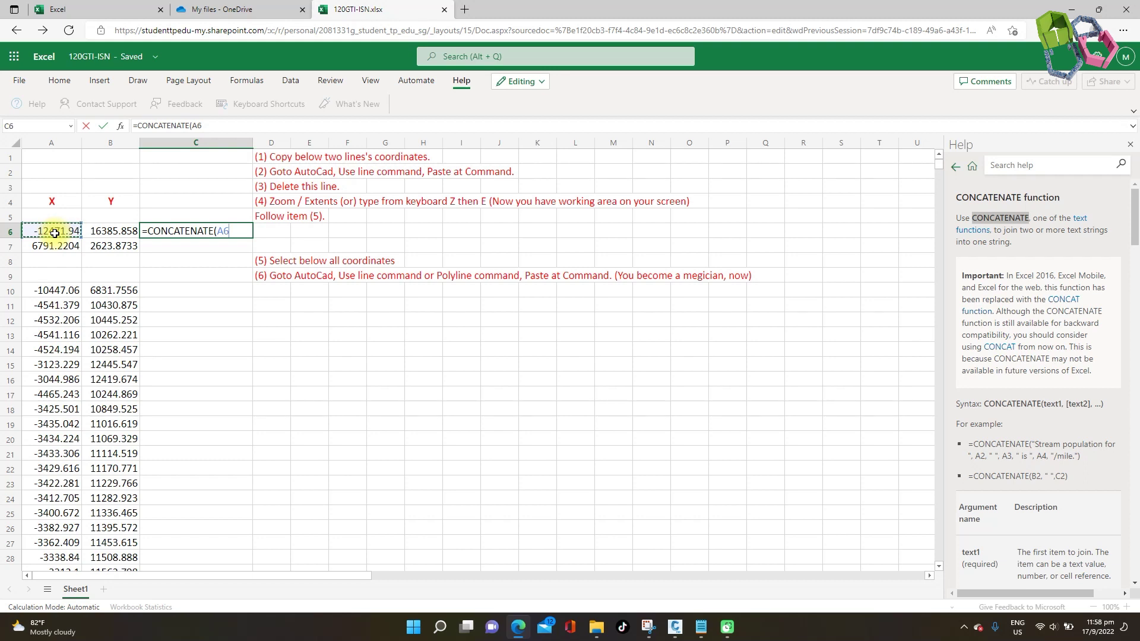
{"action": "type", "text": ","}
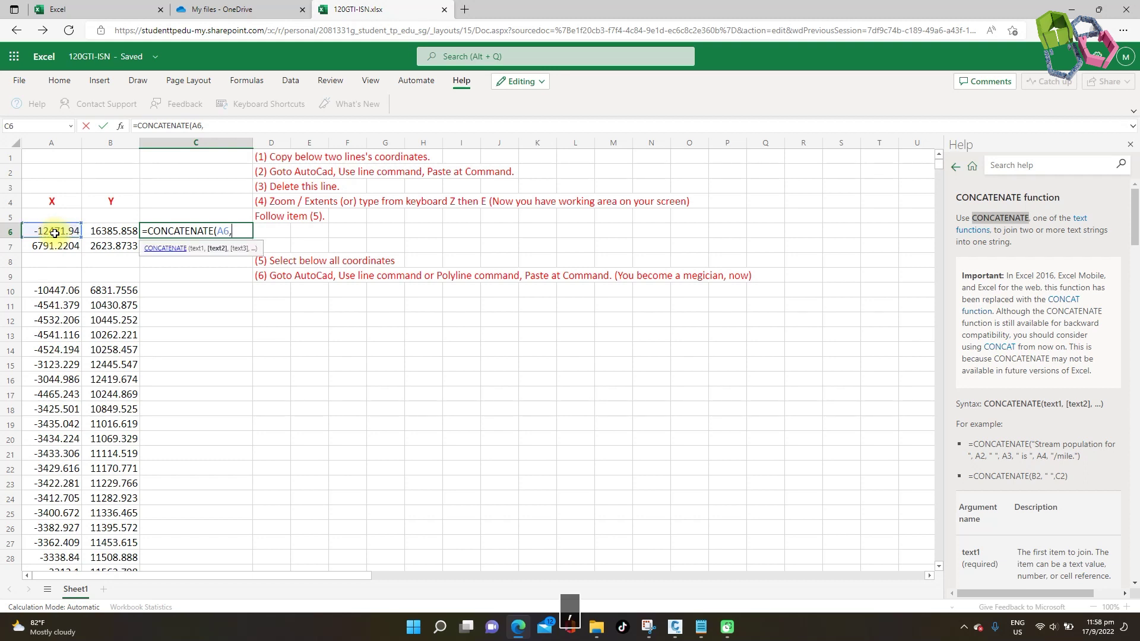
{"action": "left_click", "coordinate": [113, 233]}
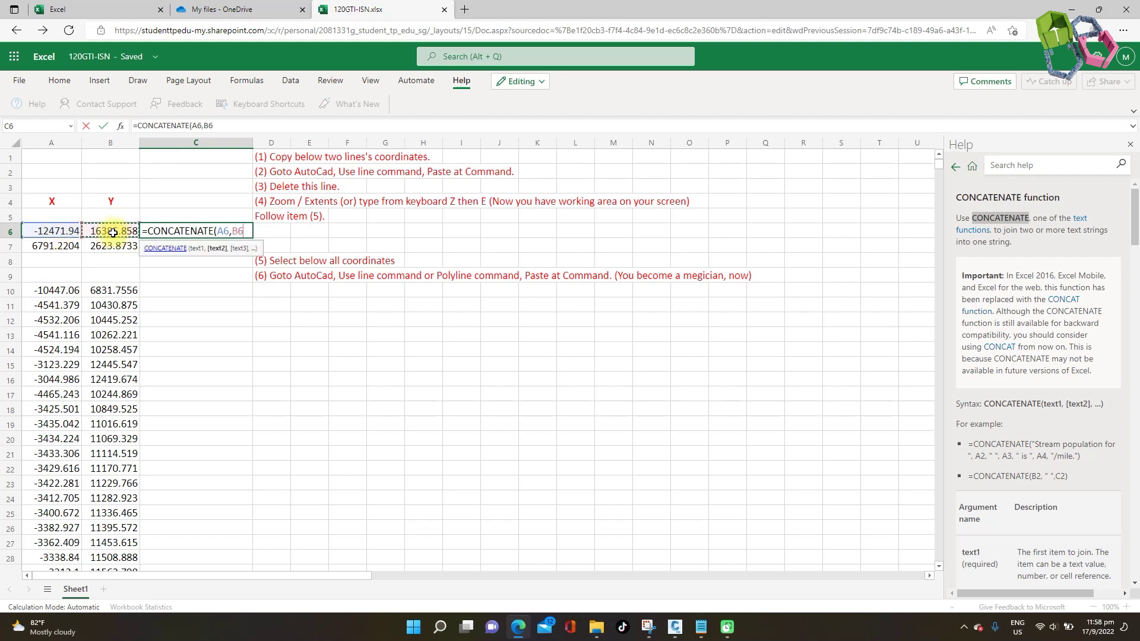
{"action": "key", "text": "ctrl+0"}
{"action": "key", "text": "Return"}
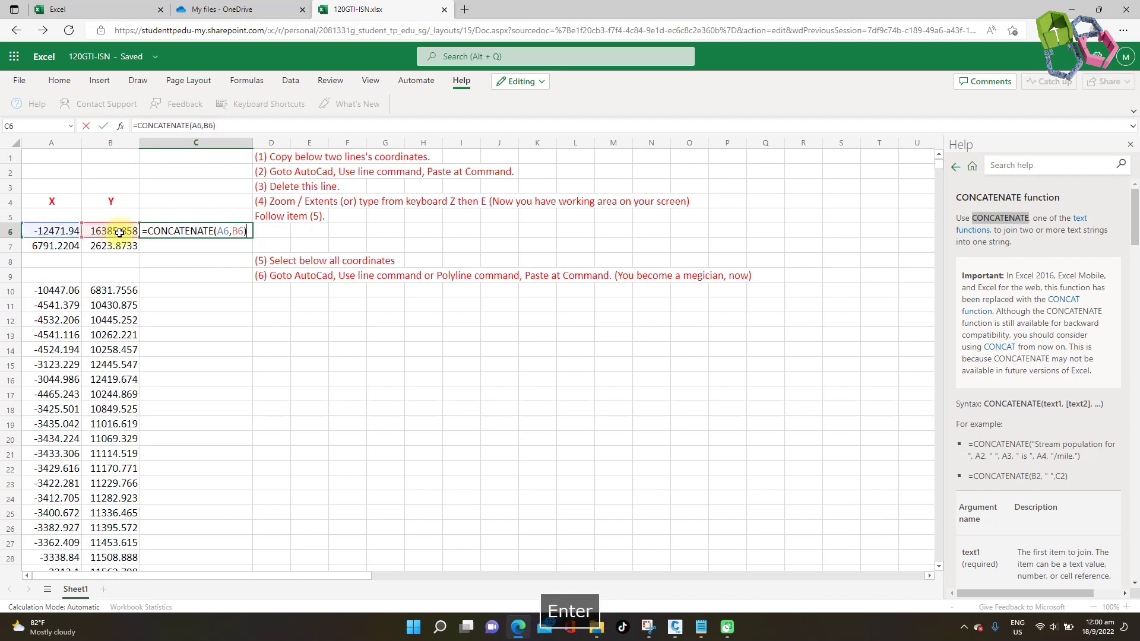
{"action": "left_click", "coordinate": [223, 231]}
- Fill column C red and copy the CONCATENATE formula down to the last coordinate row
{"action": "left_click_drag", "start_coordinate": [251, 237], "coordinate": [252, 252]}
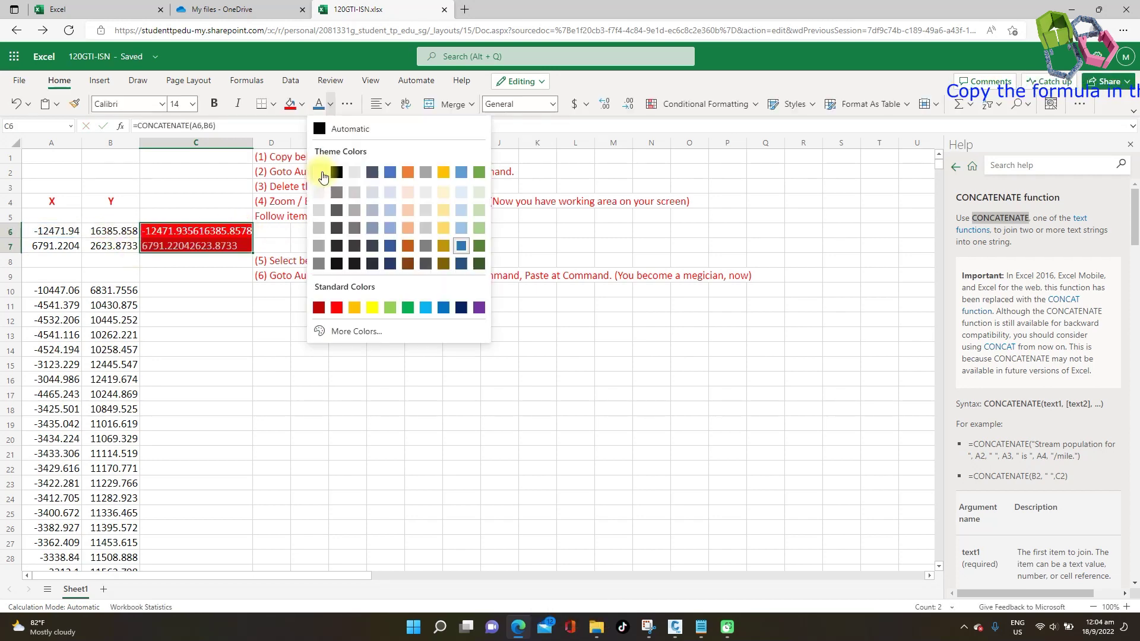
{"action": "left_click", "coordinate": [342, 376]}
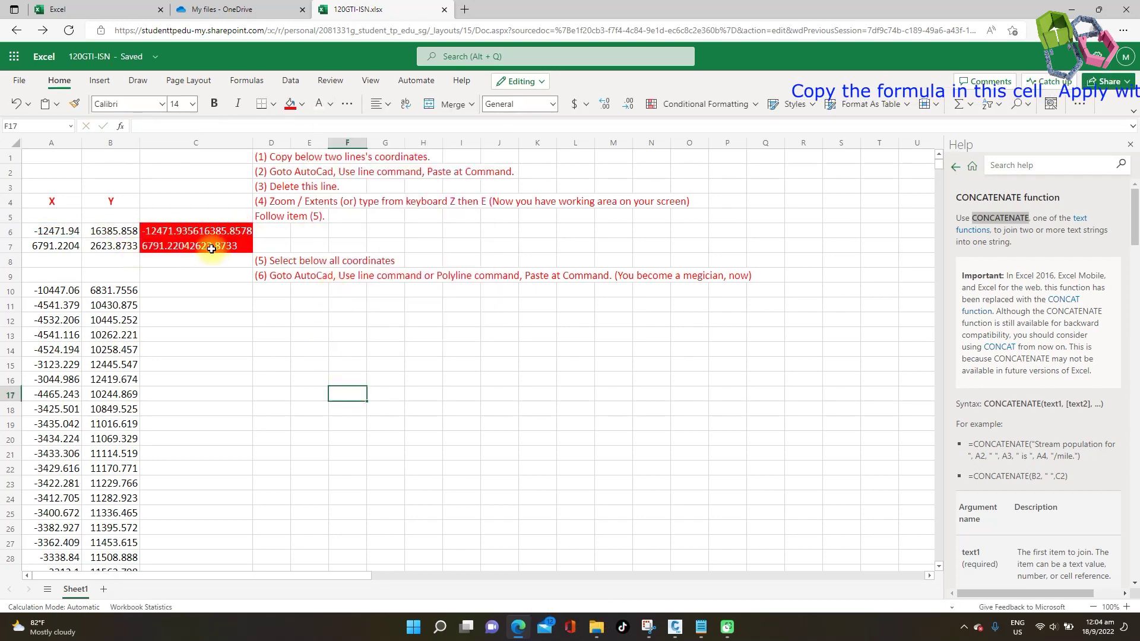
{"action": "left_click", "coordinate": [247, 249]}
{"action": "left_click_drag", "start_coordinate": [249, 254], "coordinate": [224, 588]}
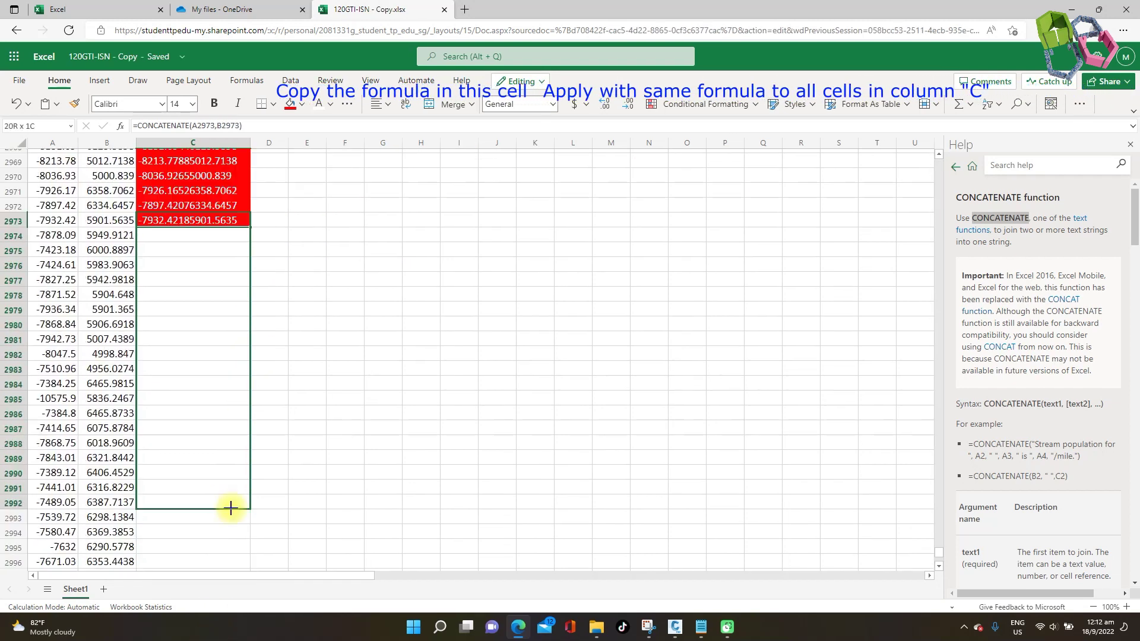
{"action": "left_click_drag", "start_coordinate": [230, 508], "coordinate": [237, 415]}
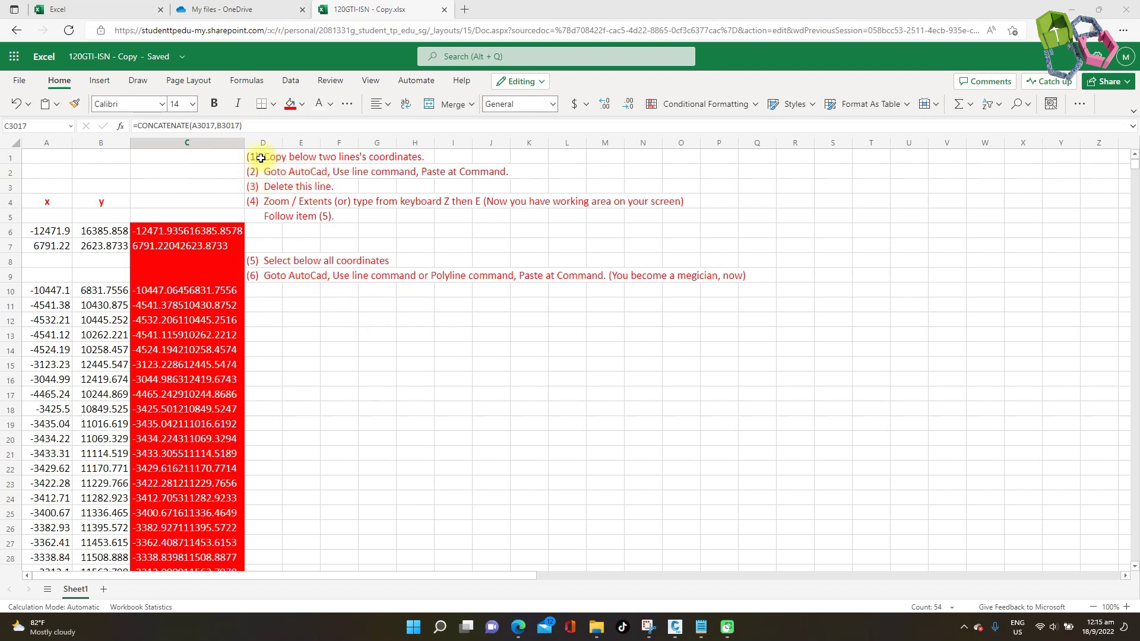
{"action": "left_click", "coordinate": [368, 303]}
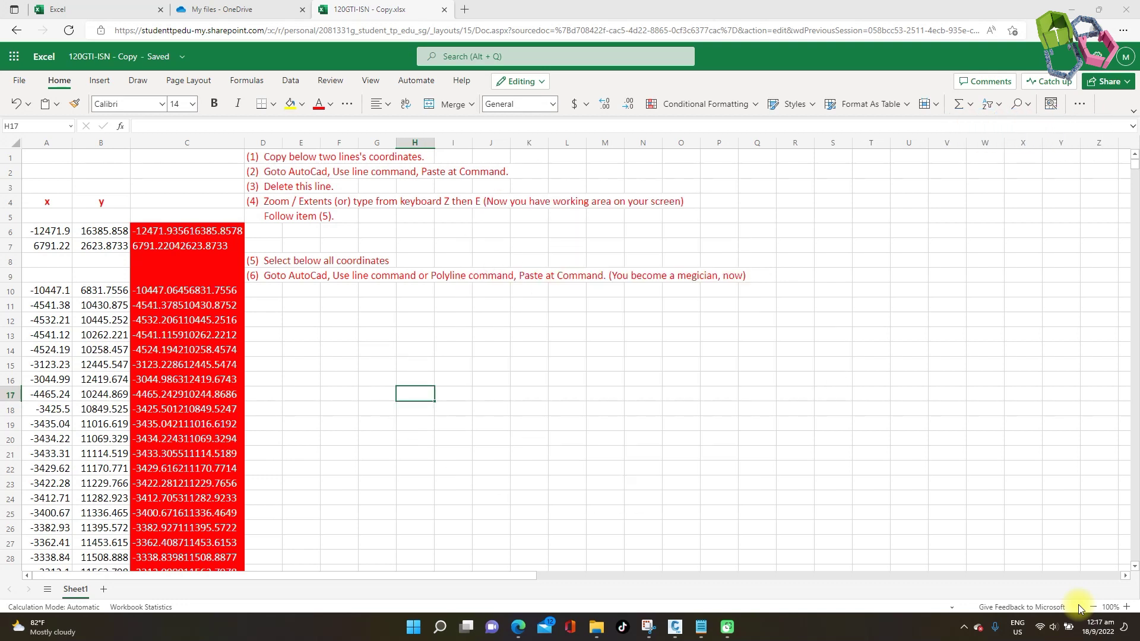
{"action": "left_click", "coordinate": [1101, 11]}
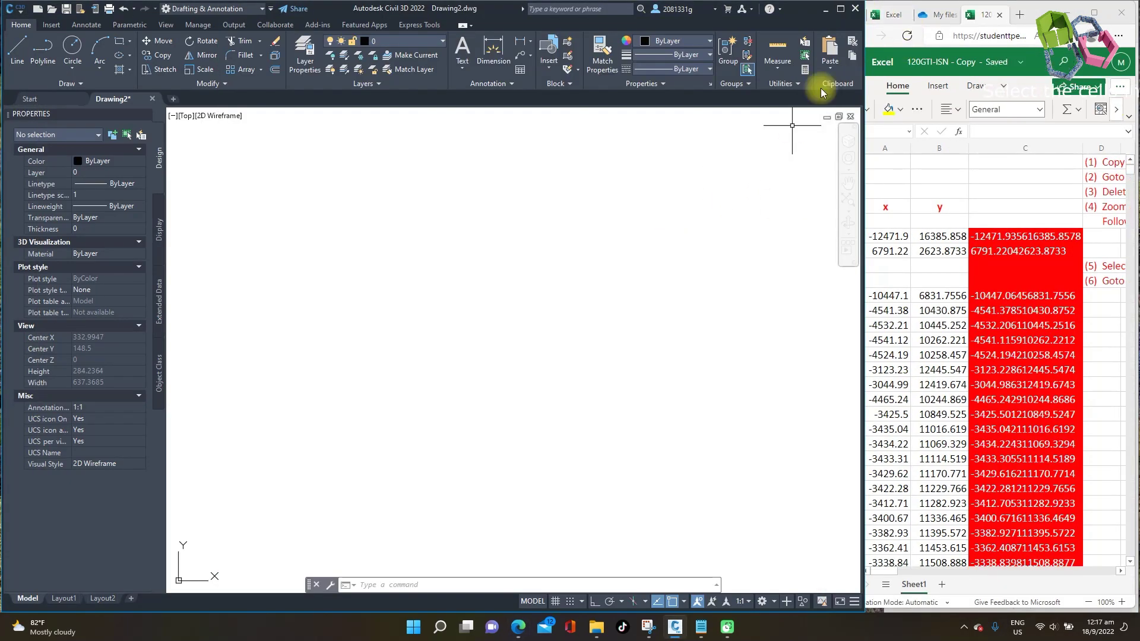
- Fill C6:C7 green and copy those two joined coordinate cells
{"action": "left_click_drag", "start_coordinate": [999, 237], "coordinate": [1005, 249]}
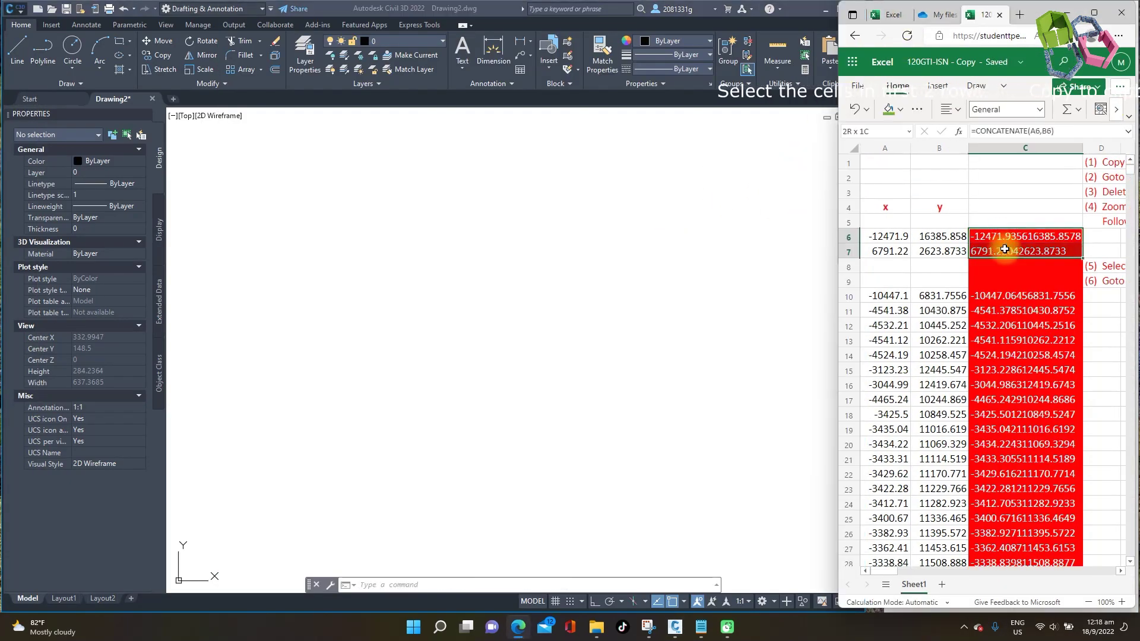
{"action": "left_click", "coordinate": [889, 110]}
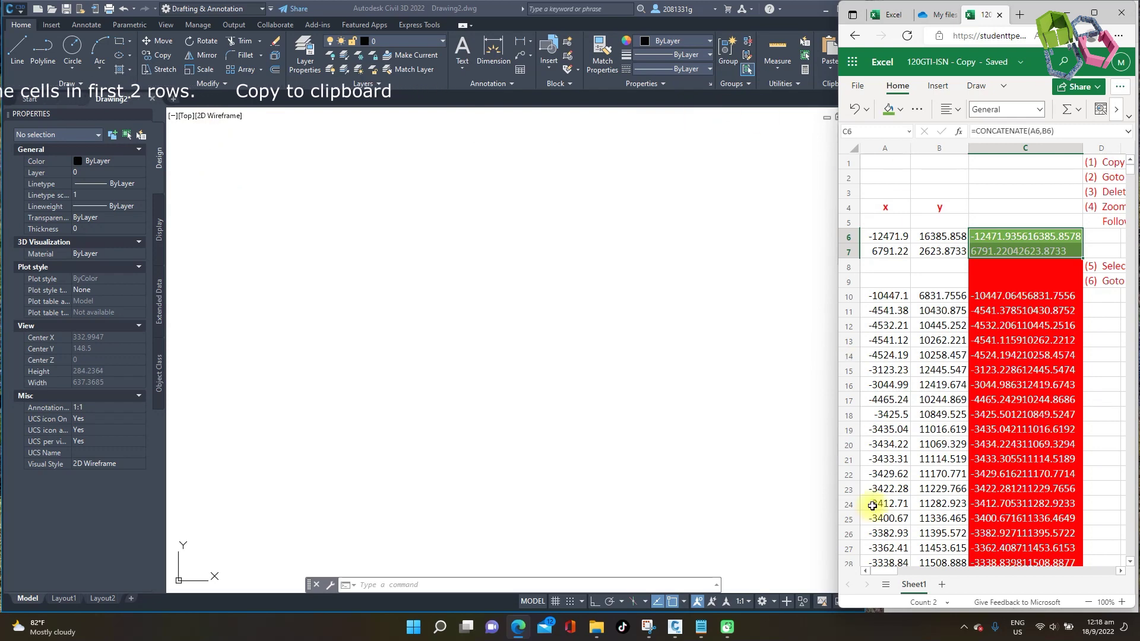
{"action": "left_click_drag", "start_coordinate": [934, 236], "coordinate": [1003, 250]}
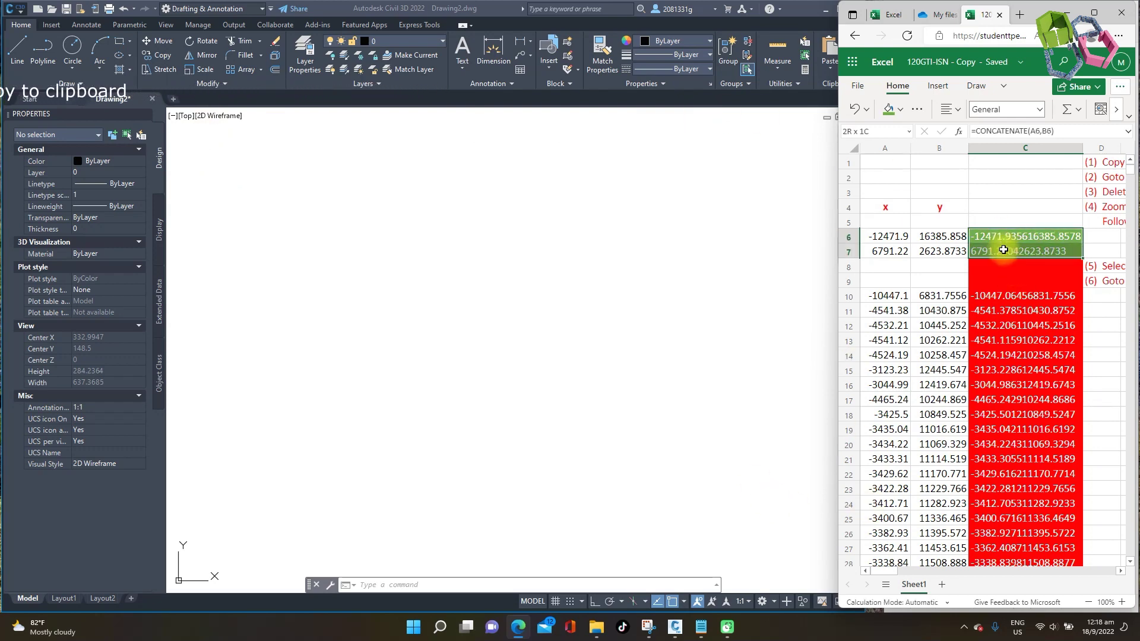
{"action": "right_click", "coordinate": [1004, 252]}
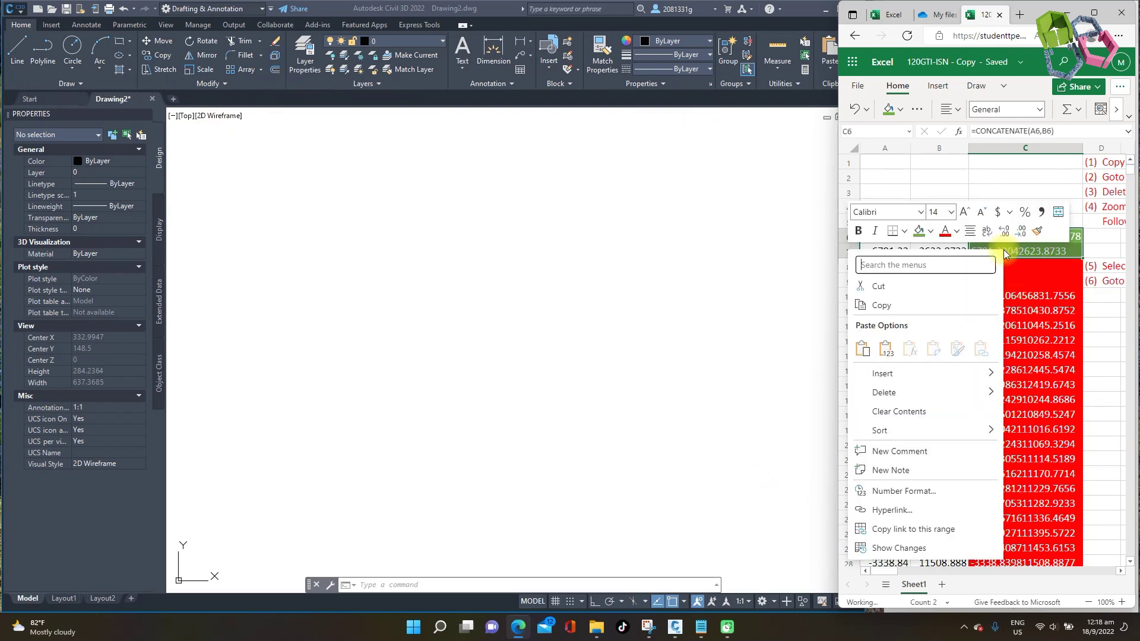
{"action": "left_click", "coordinate": [893, 307]}
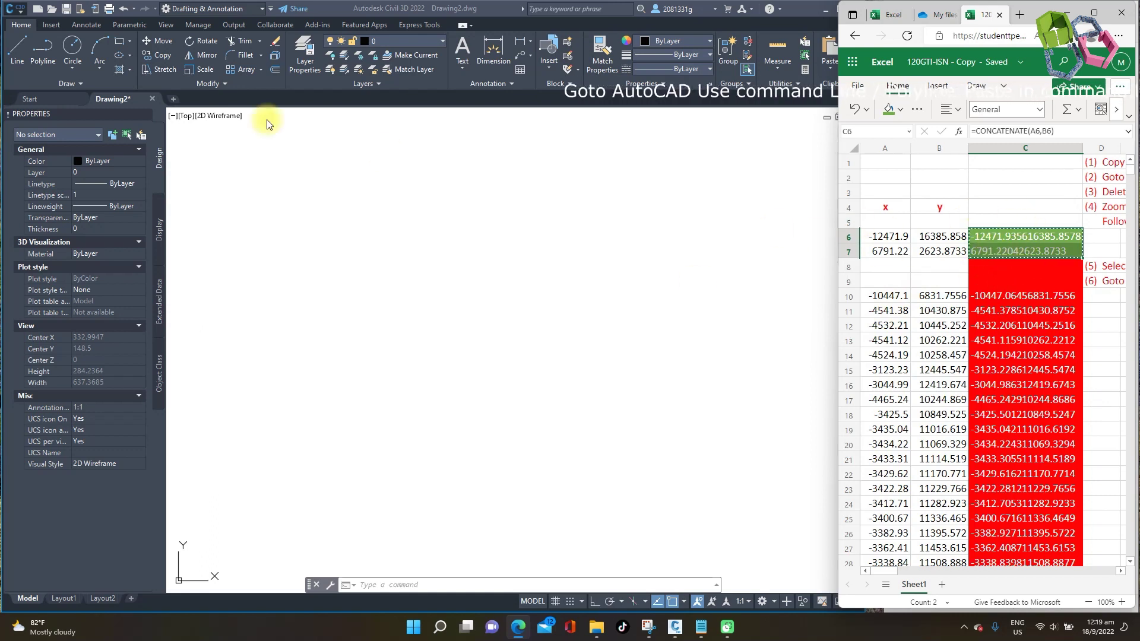
{"action": "left_click", "coordinate": [16, 48]}
- Paste the two coordinates at the command line and zoom to extents
{"action": "left_click", "coordinate": [422, 587]}
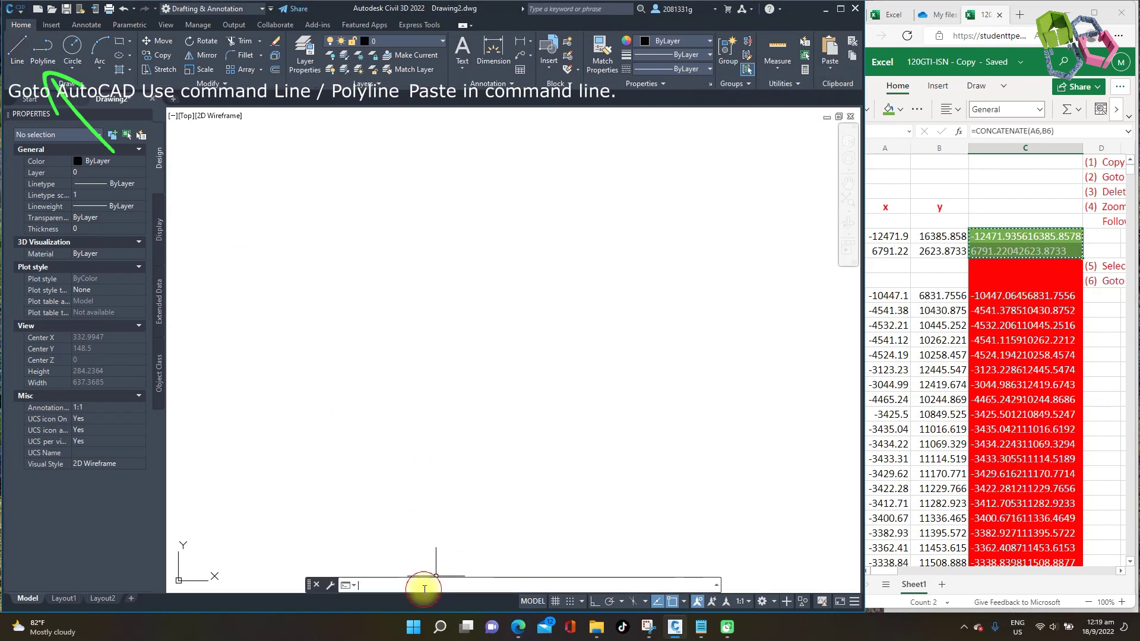
{"action": "key", "text": "ctrl+v"}
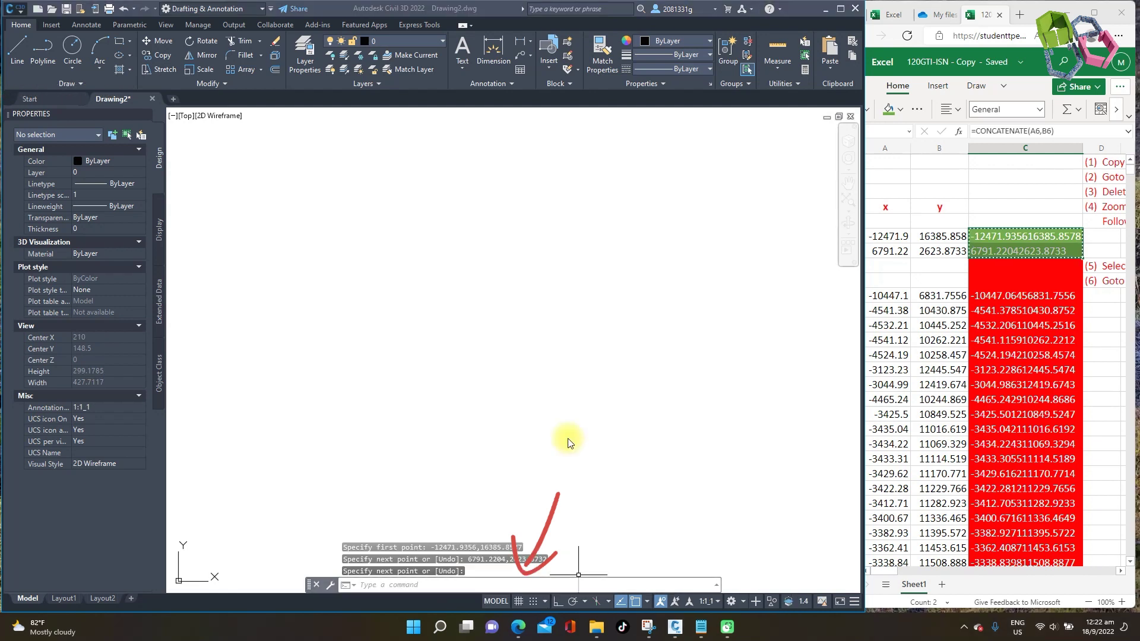
{"action": "key", "text": "z"}
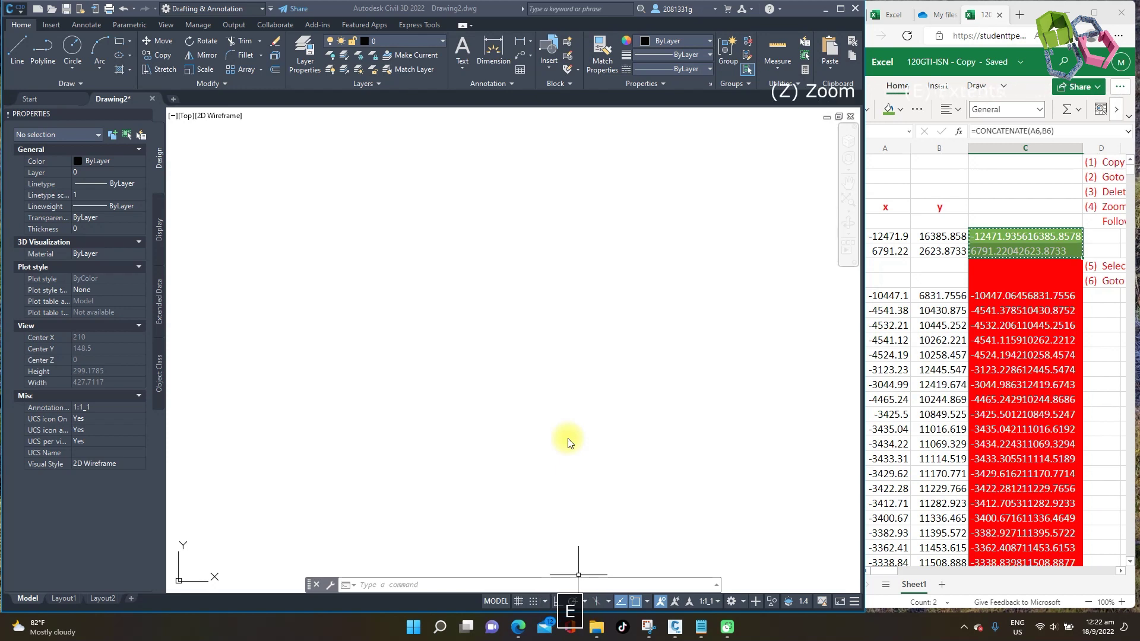
{"action": "key", "text": "Return"}
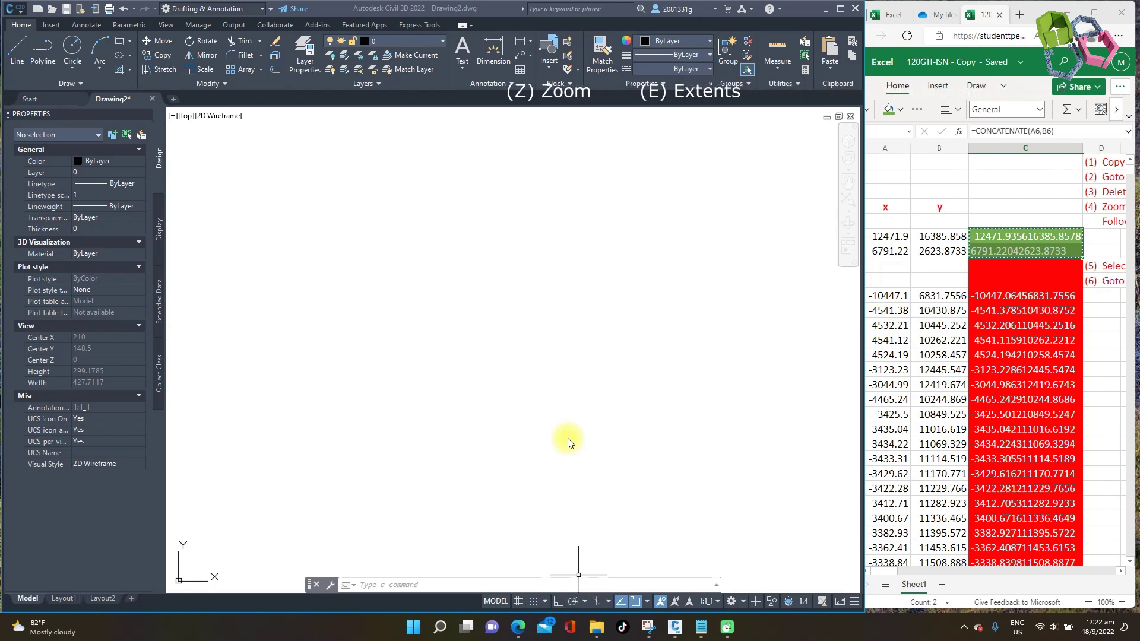
{"action": "key", "text": "Return"}
{"action": "key", "text": "Escape"}
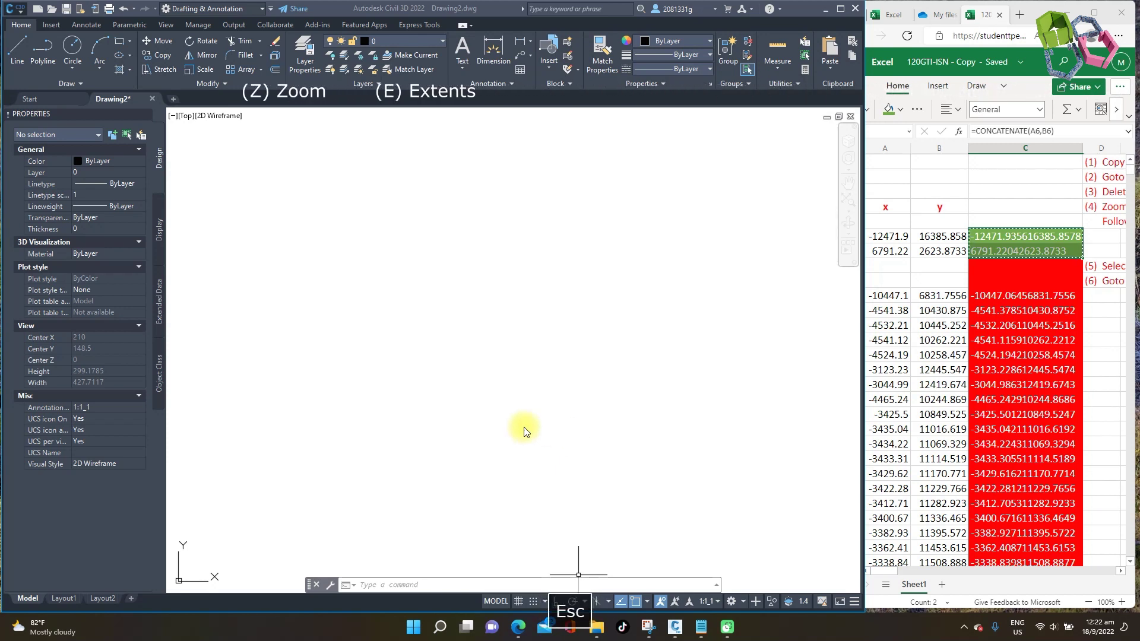
{"action": "type", "text": "z"}
{"action": "key", "text": "Return"}
{"action": "type", "text": "e"}
{"action": "key", "text": "Return"}
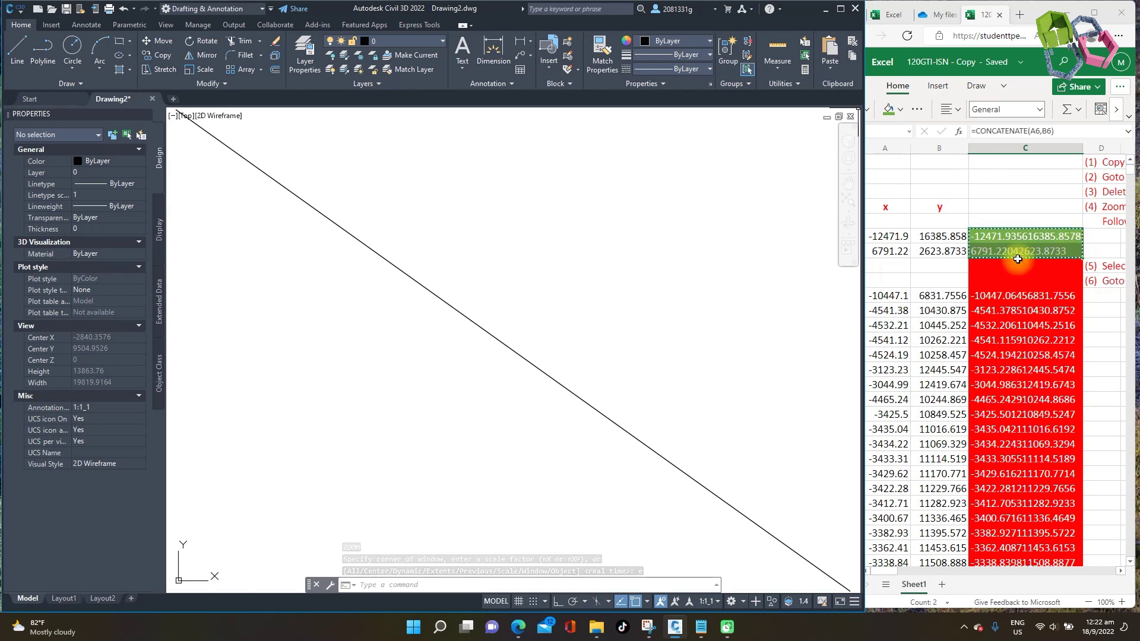
- Delete the temporary diagonal line, leaving the drawing empty
{"action": "left_click", "coordinate": [568, 232]}
{"action": "key", "text": "Escape"}
{"action": "left_click", "coordinate": [492, 335]}
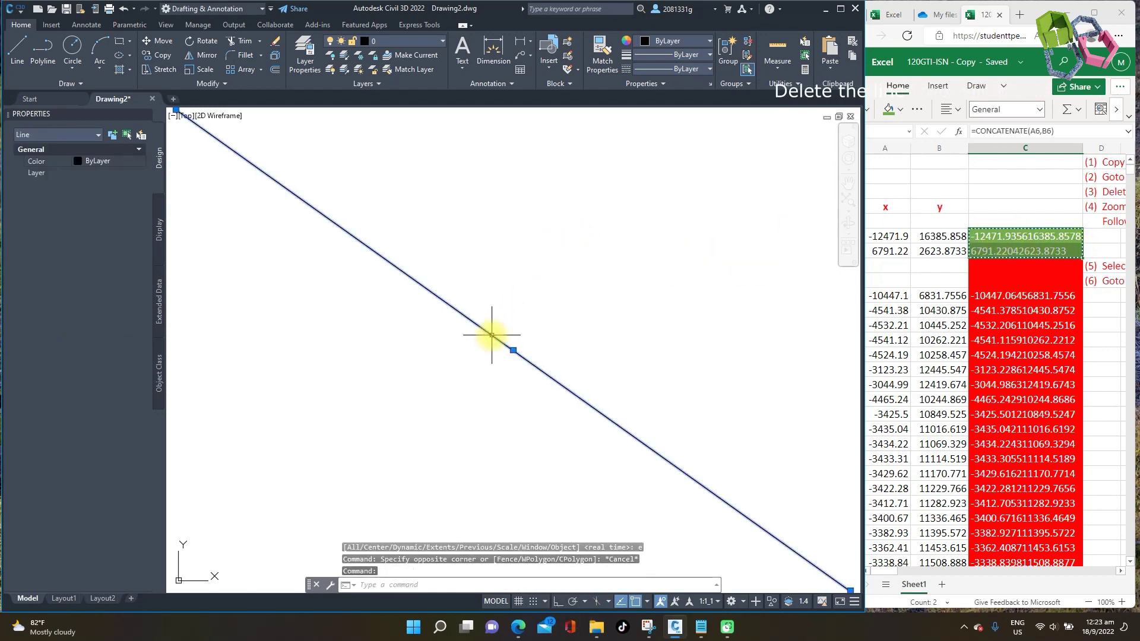
{"action": "key", "text": "Delete"}
{"action": "key", "text": "Escape"}
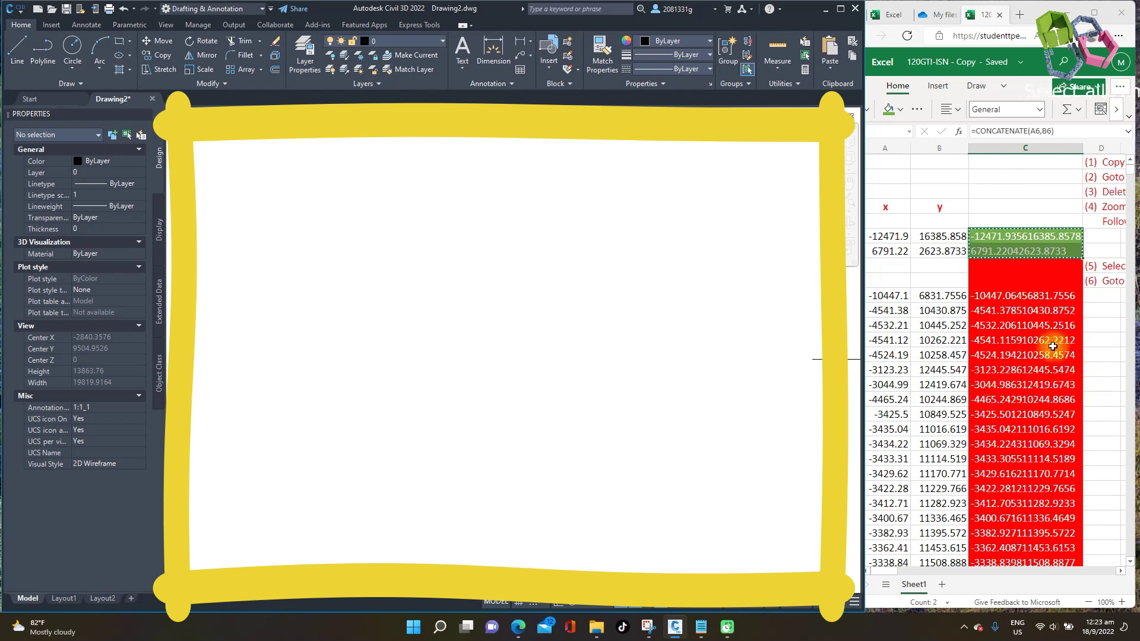
{"action": "left_click", "coordinate": [1053, 344]}
- Copy the joined coordinates from C10 down column C and return to Civil 3D
{"action": "left_click_drag", "start_coordinate": [1010, 296], "coordinate": [1020, 583]}
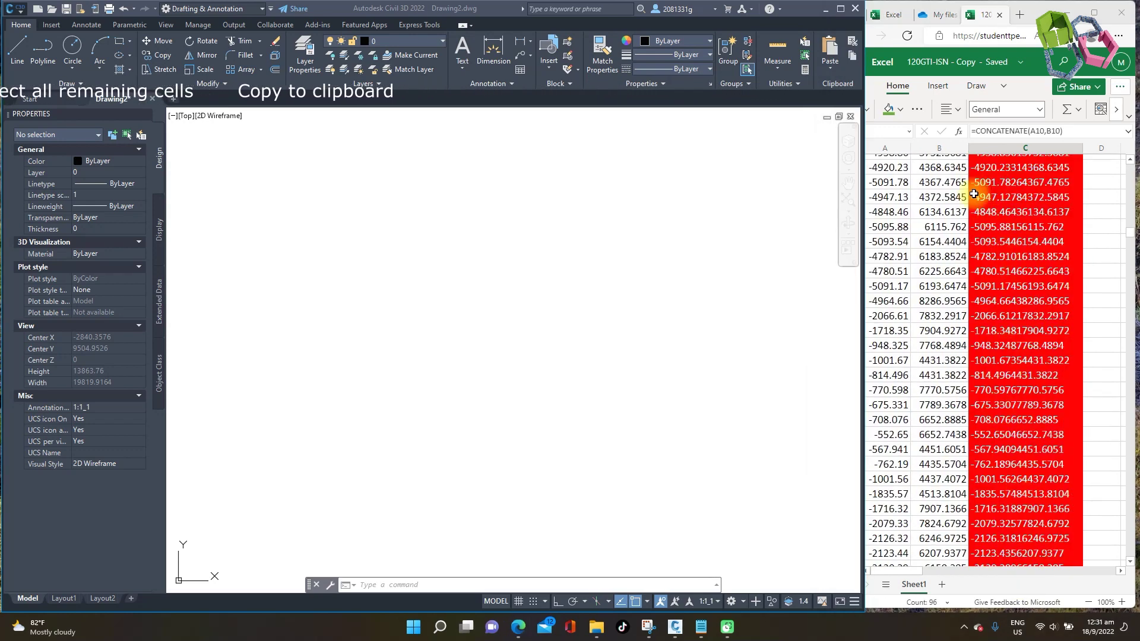
{"action": "left_click", "coordinate": [230, 97]}
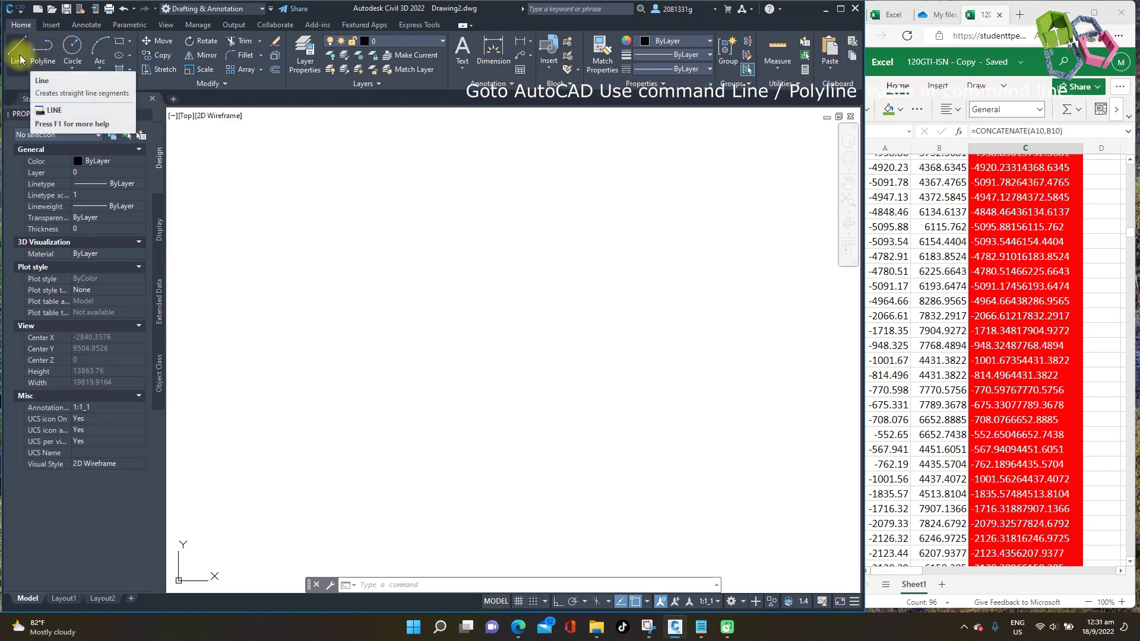
{"action": "left_click", "coordinate": [442, 587]}
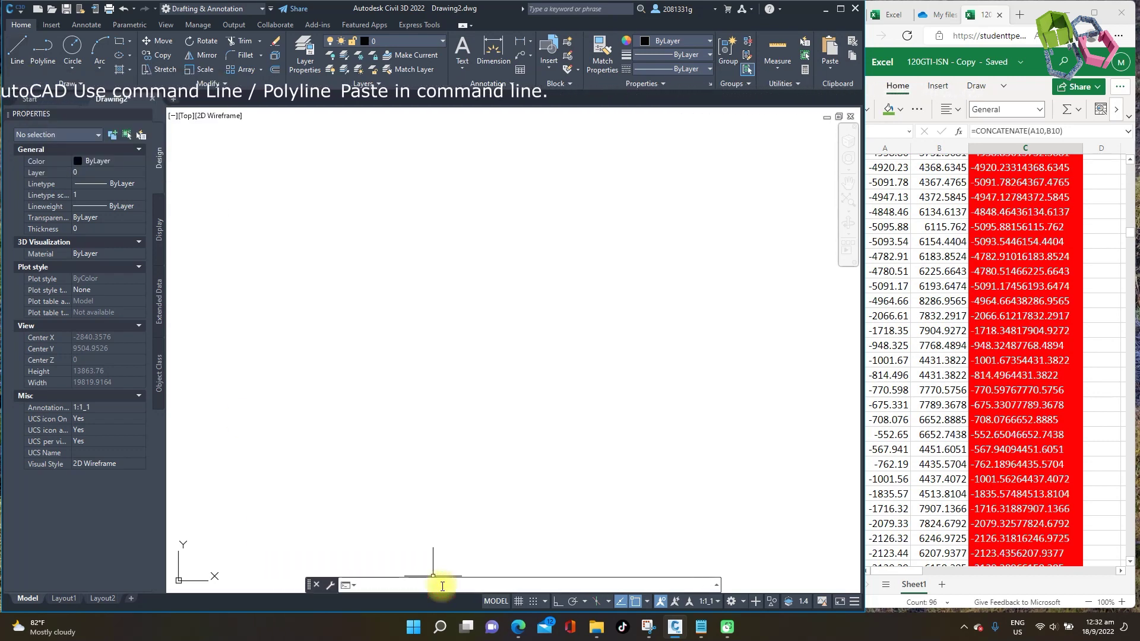
- Run LINE and paste the copied coordinate list as its points to draw the facade
{"action": "type", "text": "line"}
{"action": "key", "text": "Return"}
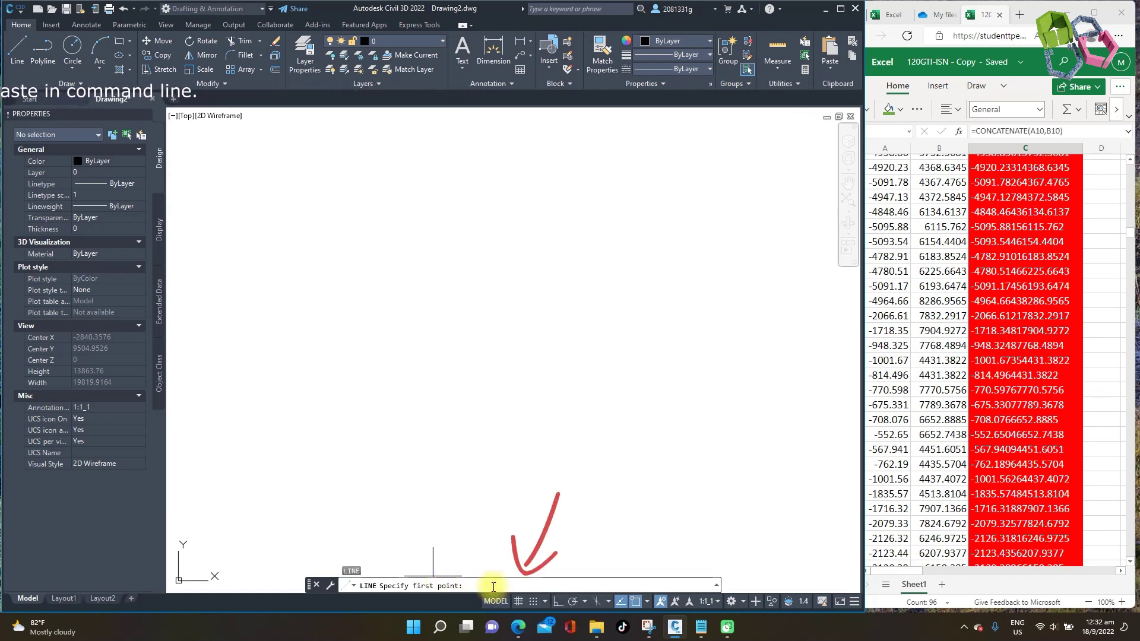
{"action": "key", "text": "ctrl+v"}
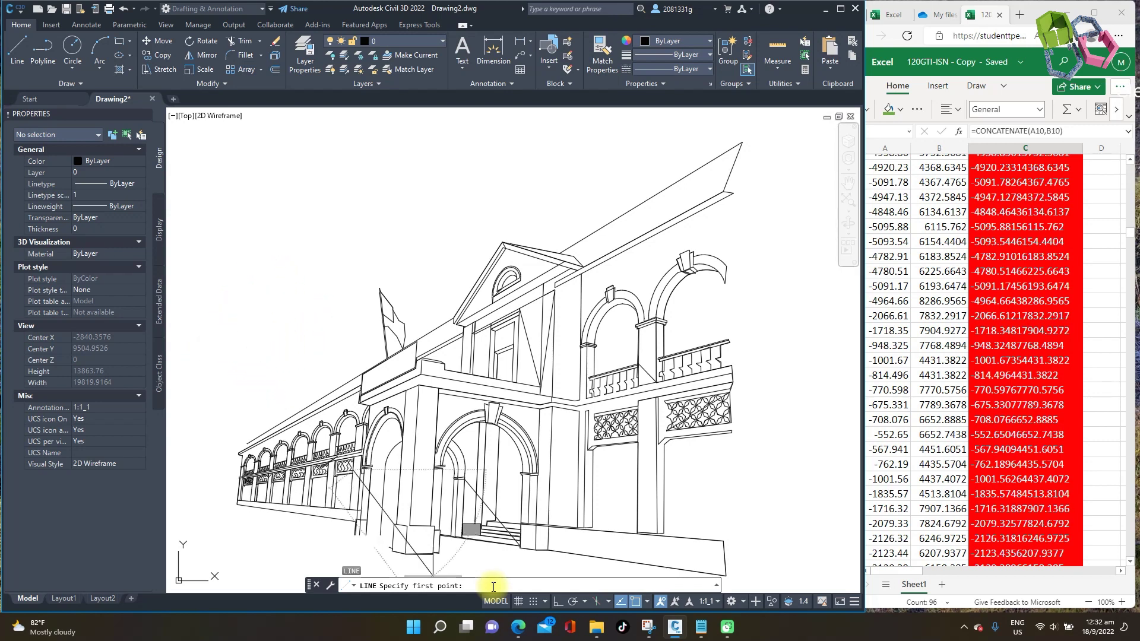
{"action": "key", "text": "ctrl+v"}
{"action": "key", "text": "Escape"}
- Select and delete the seven stray lines across the arch, gable, lattice panel and steps
{"action": "left_click", "coordinate": [479, 497]}
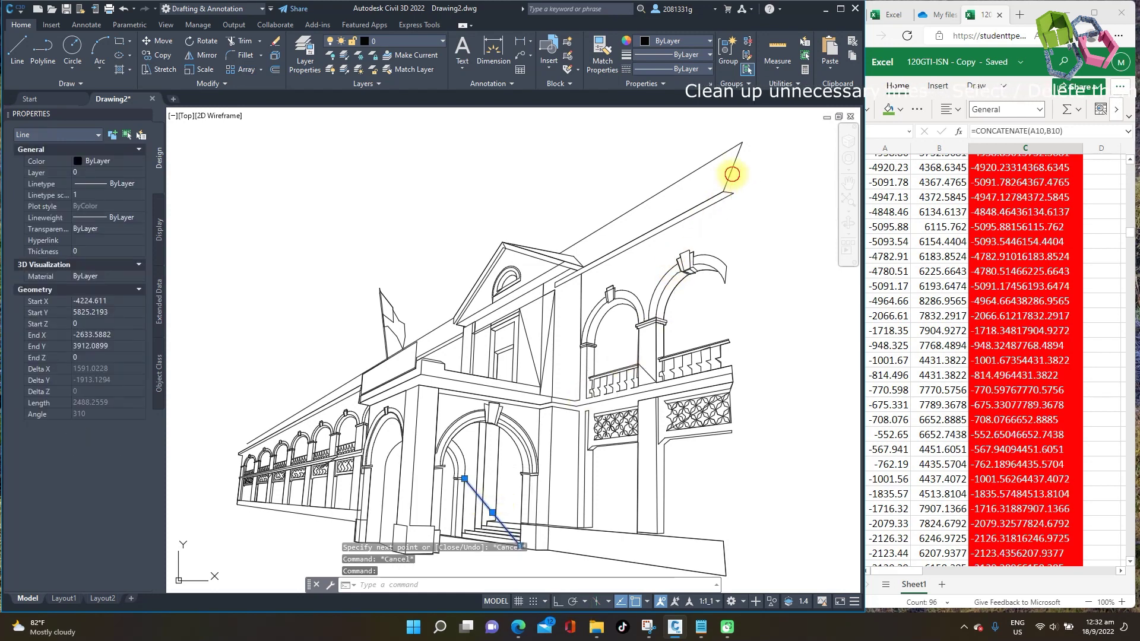
{"action": "left_click", "coordinate": [730, 173]}
{"action": "left_click", "coordinate": [724, 546]}
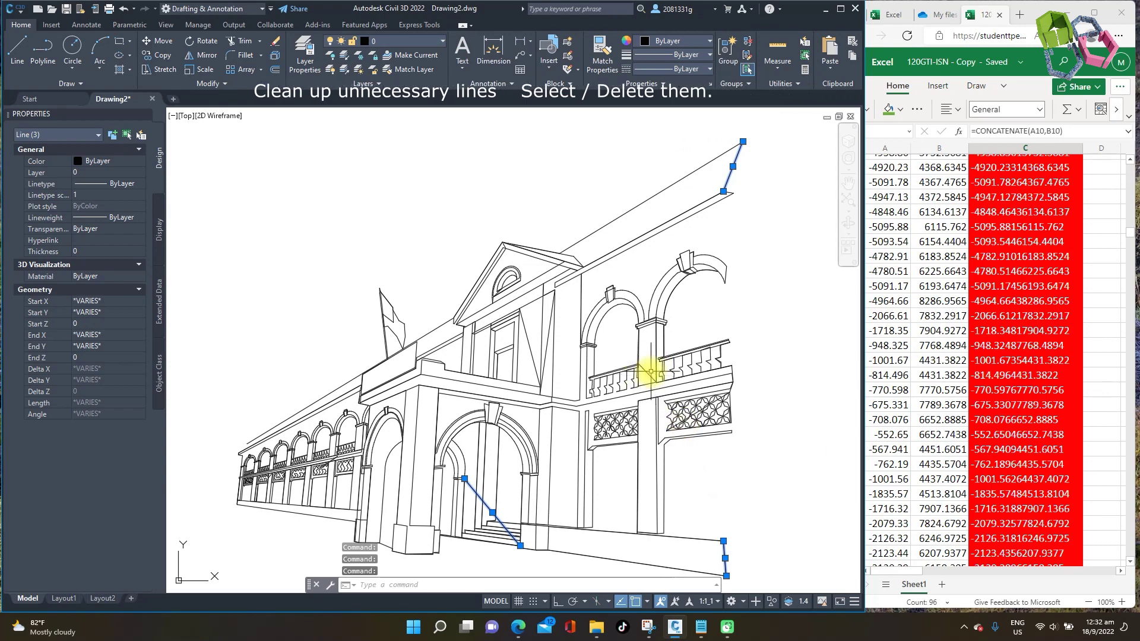
{"action": "scroll", "coordinate": [675, 427], "scroll_direction": "up", "scroll_amount": 8}
{"action": "left_click", "coordinate": [679, 428]}
{"action": "scroll", "coordinate": [687, 436], "scroll_direction": "down", "scroll_amount": 8}
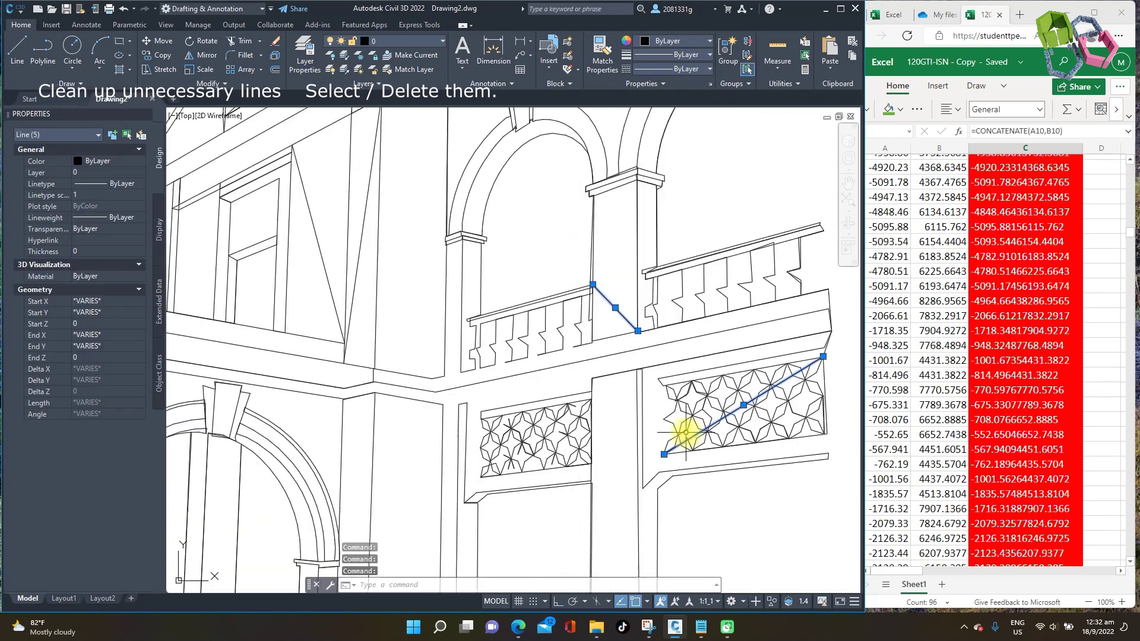
{"action": "left_click", "coordinate": [539, 350]}
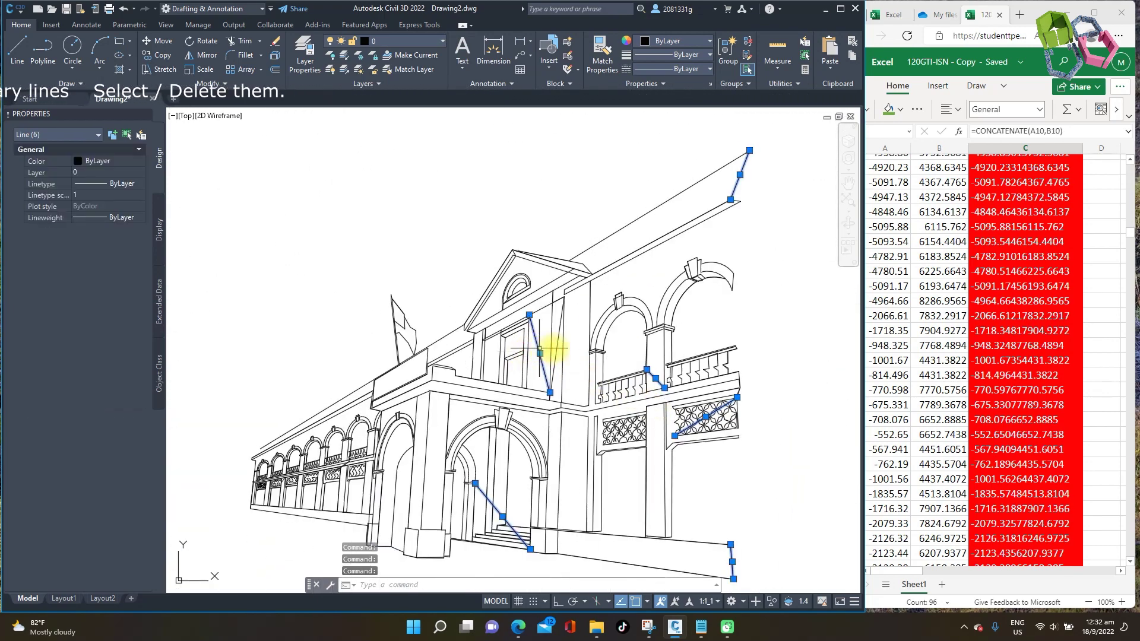
{"action": "left_click", "coordinate": [557, 348]}
{"action": "key", "text": "Delete"}
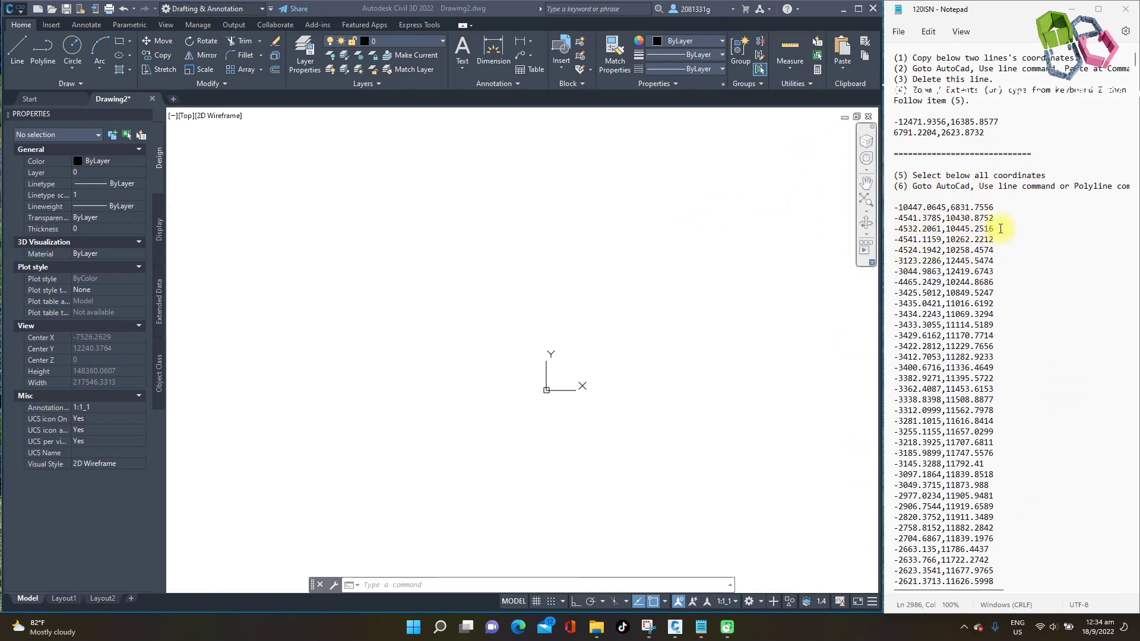
- Copy the first two reference coordinate lines from Notepad and return to the drawing
{"action": "left_click_drag", "start_coordinate": [985, 133], "coordinate": [888, 124]}
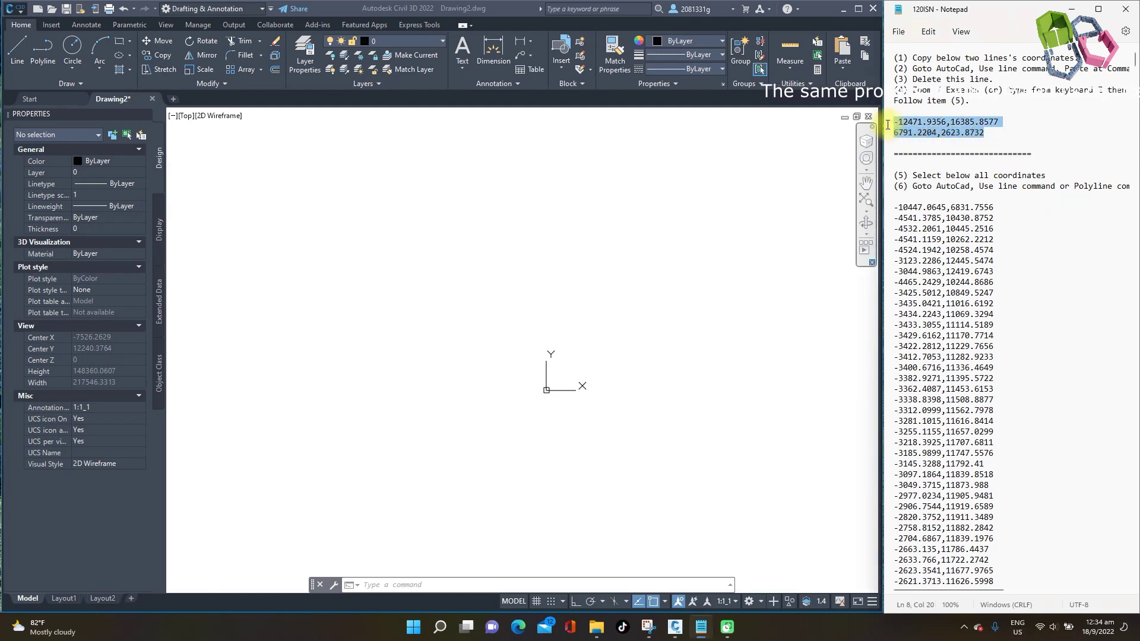
{"action": "right_click", "coordinate": [927, 130]}
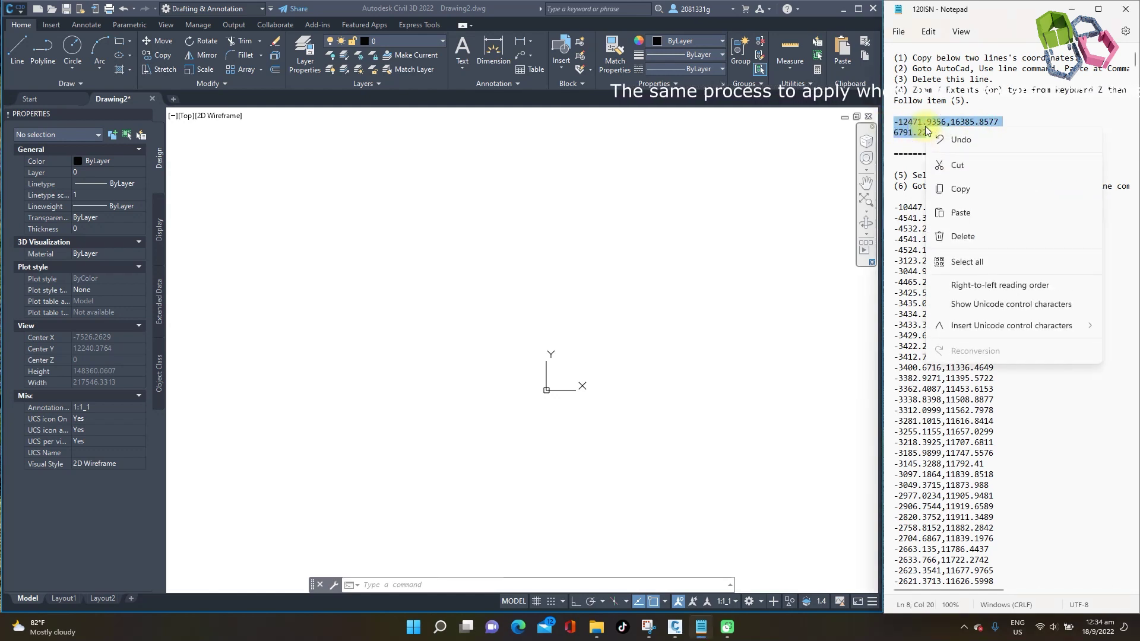
{"action": "left_click", "coordinate": [960, 189]}
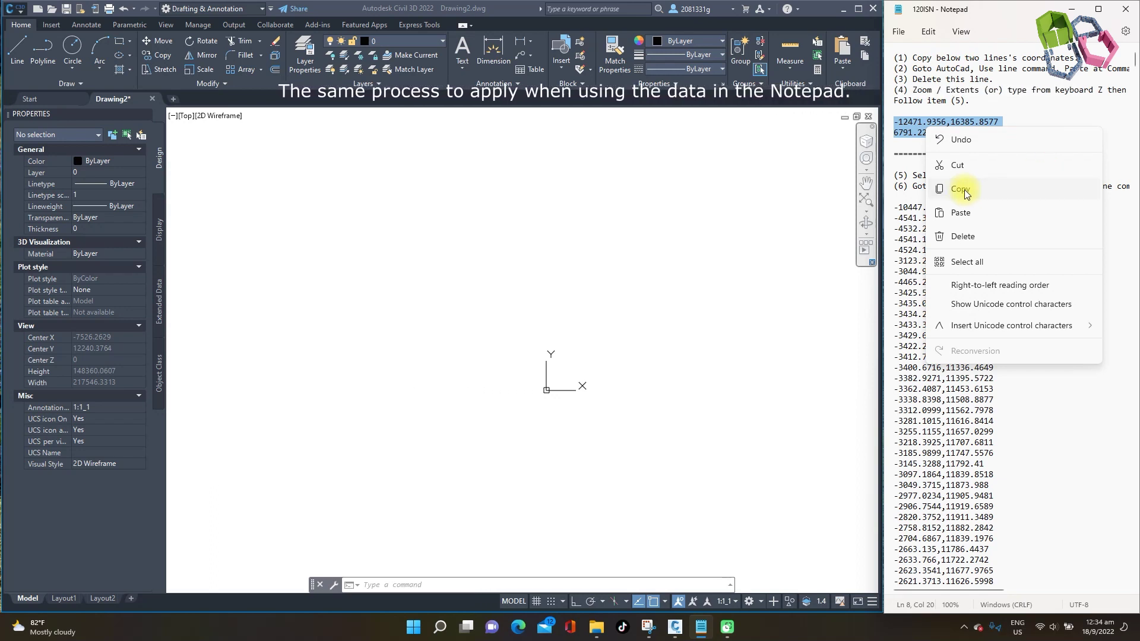
{"action": "left_click", "coordinate": [390, 127]}
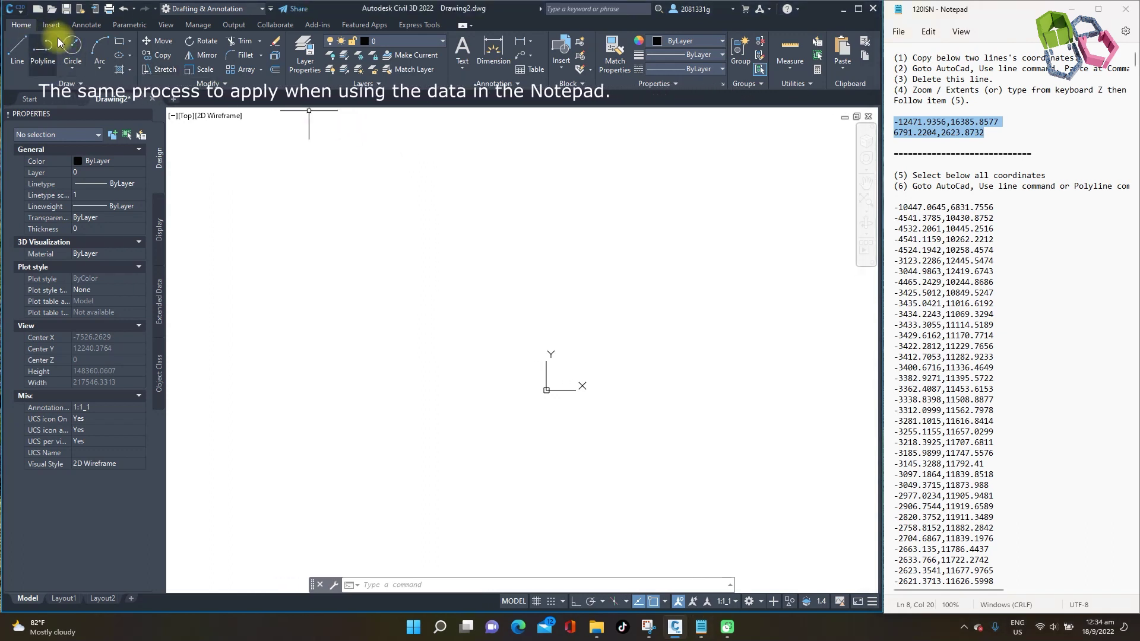
{"action": "left_click", "coordinate": [17, 49]}
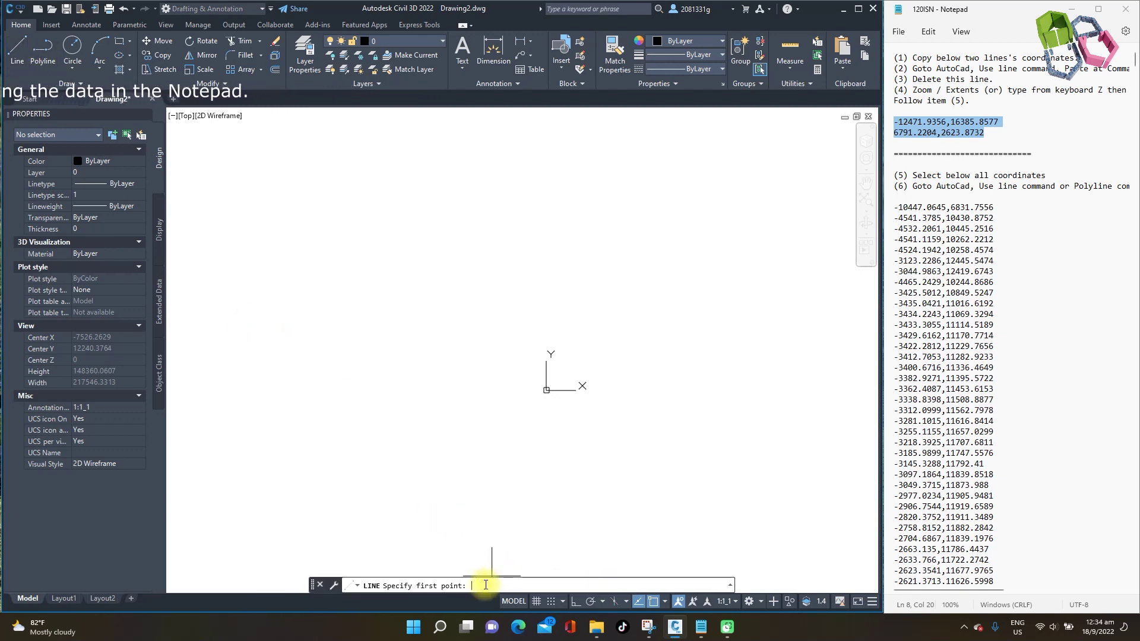
- Paste the two points as a diagonal line, Zoom Extents to it, then delete that line
{"action": "key", "text": "ctrl+v"}
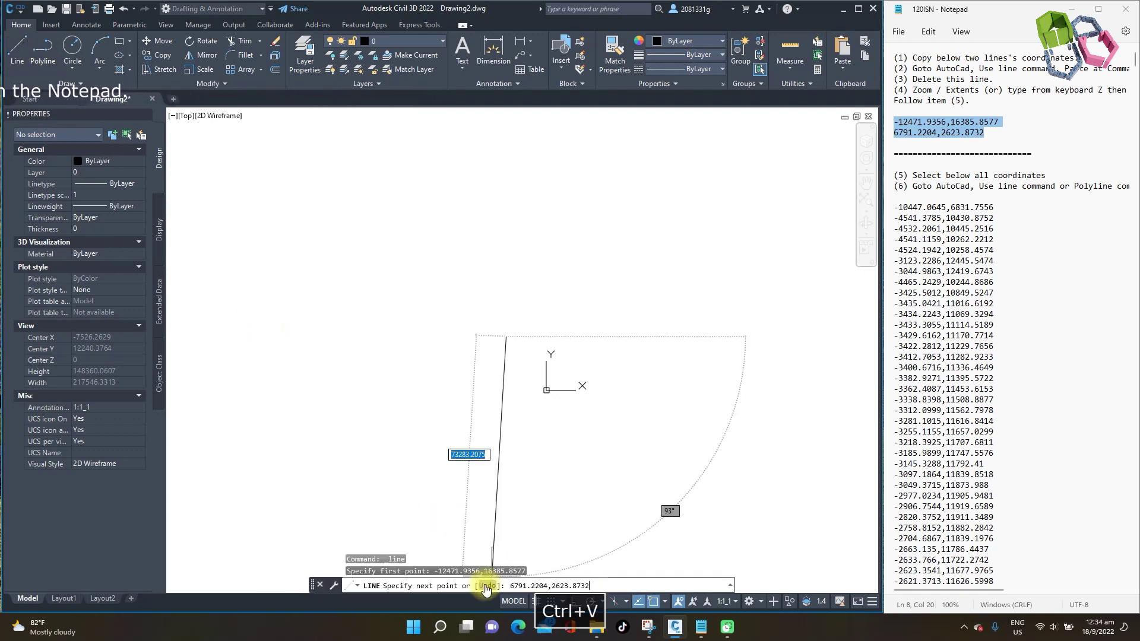
{"action": "key", "text": "Return"}
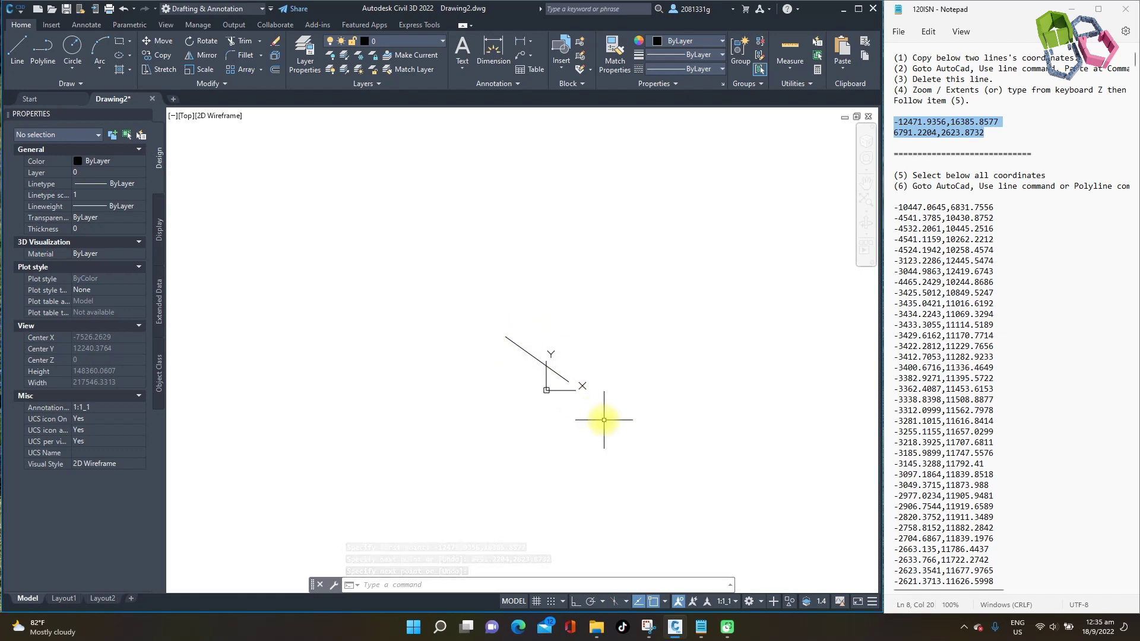
{"action": "key", "text": "Return"}
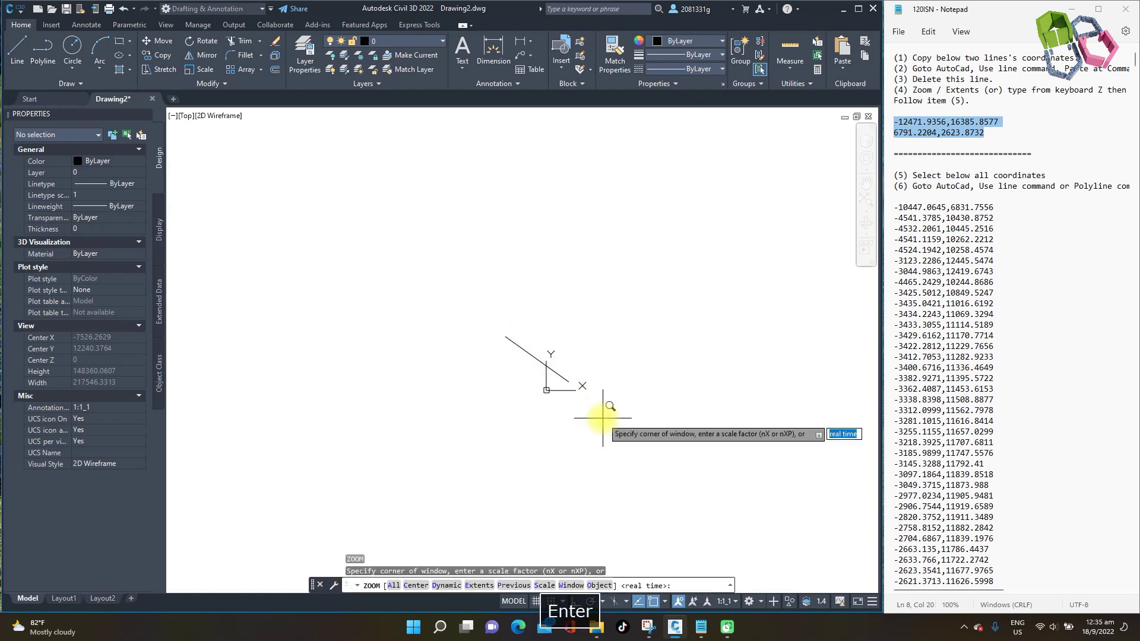
{"action": "key", "text": "Return"}
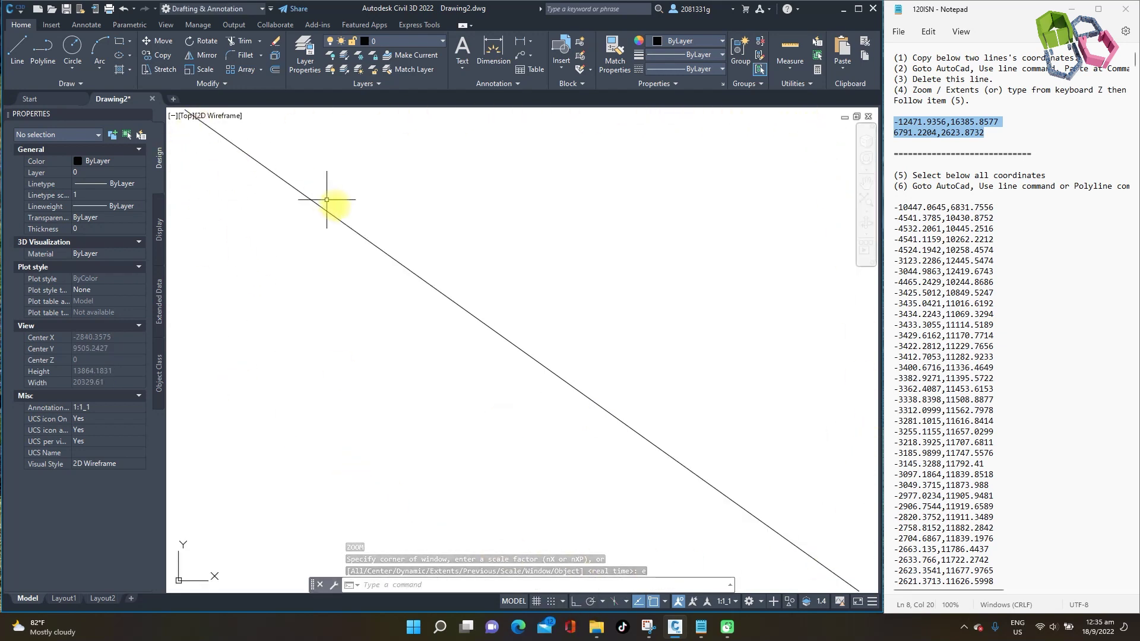
{"action": "left_click", "coordinate": [337, 217]}
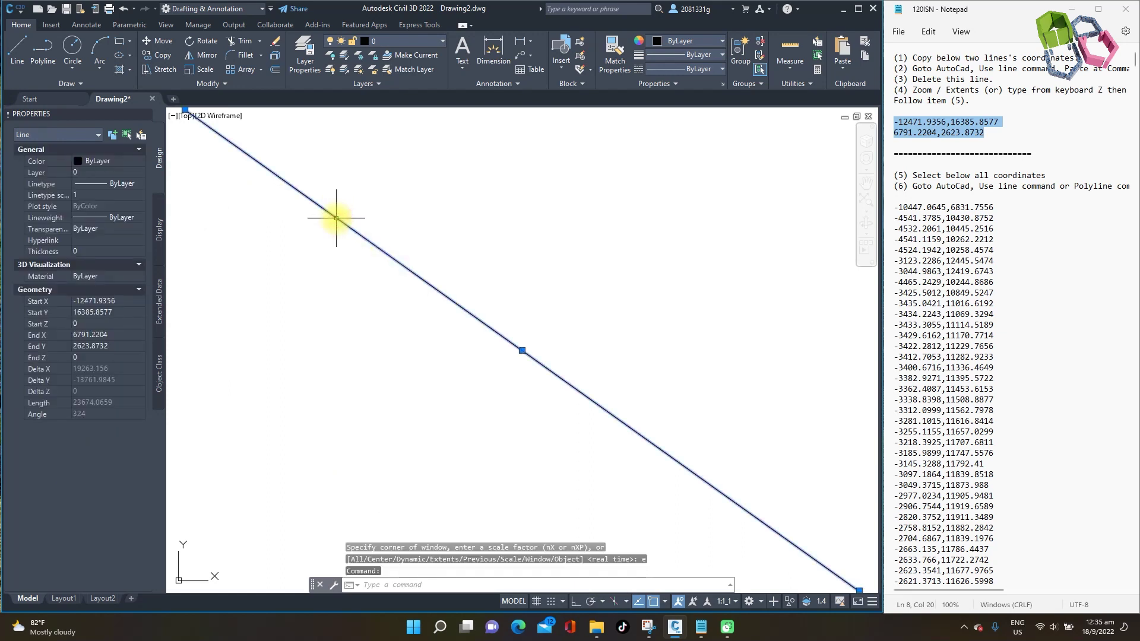
{"action": "key", "text": "Delete"}
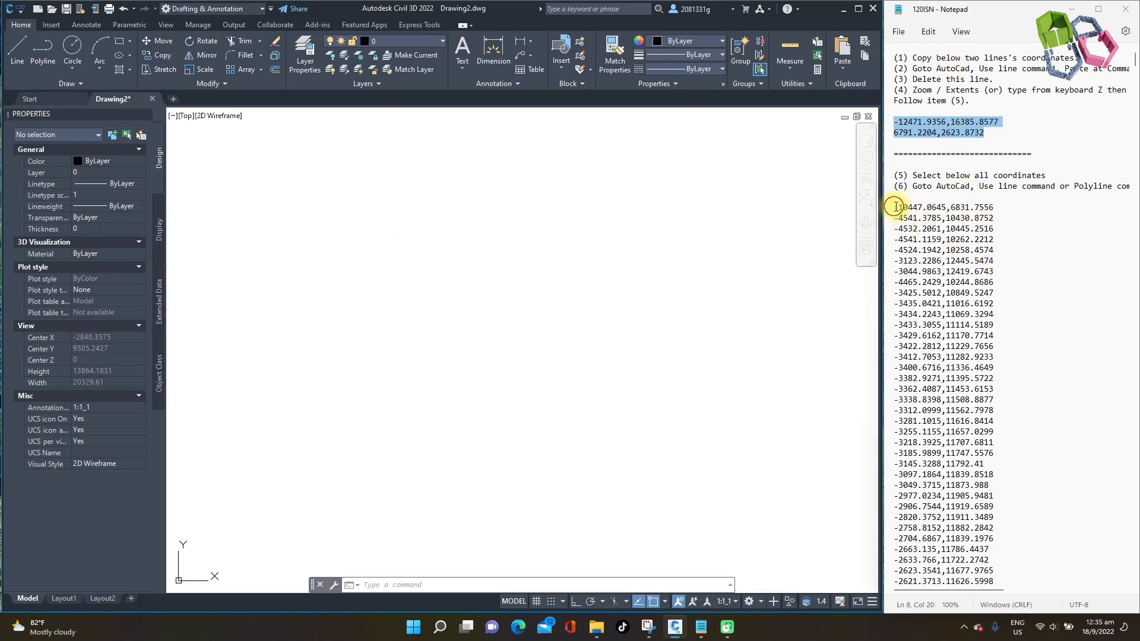
- Copy the remaining X,Y coordinate lines below item (6) from Notepad
{"action": "left_click_drag", "start_coordinate": [892, 207], "coordinate": [995, 634]}
{"action": "right_click", "coordinate": [948, 363]}
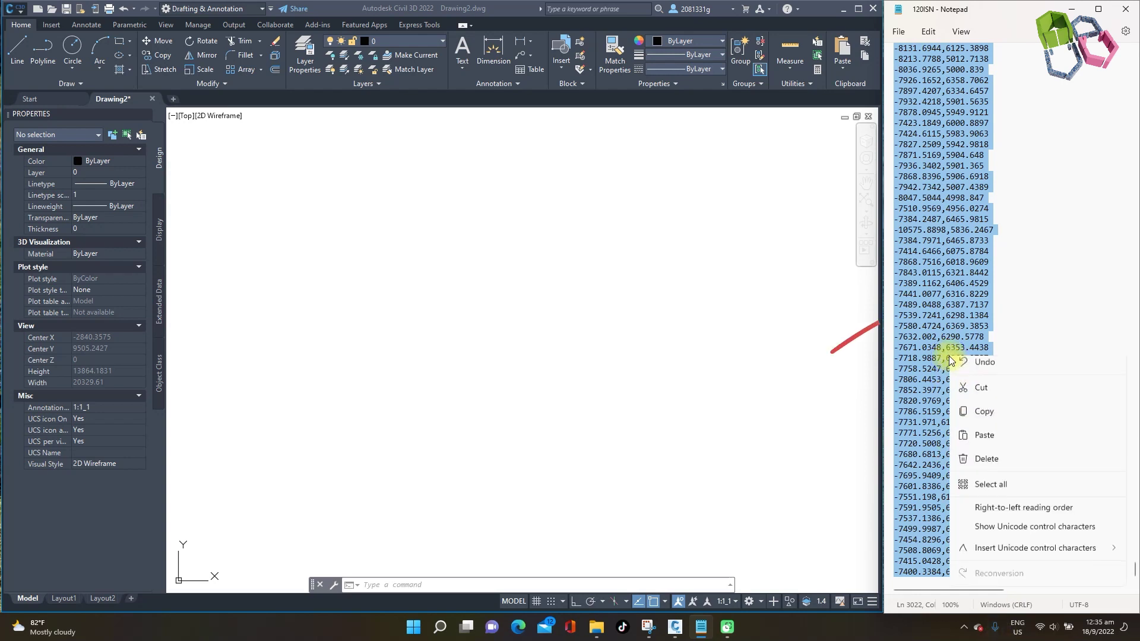
{"action": "left_click", "coordinate": [984, 421]}
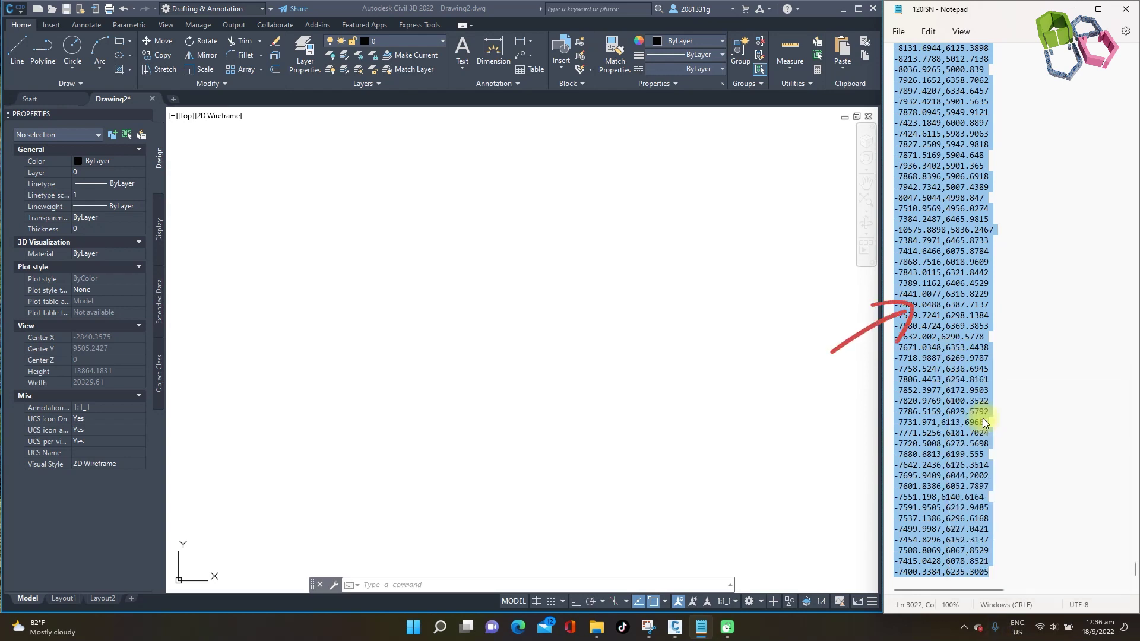
{"action": "left_click", "coordinate": [224, 101]}
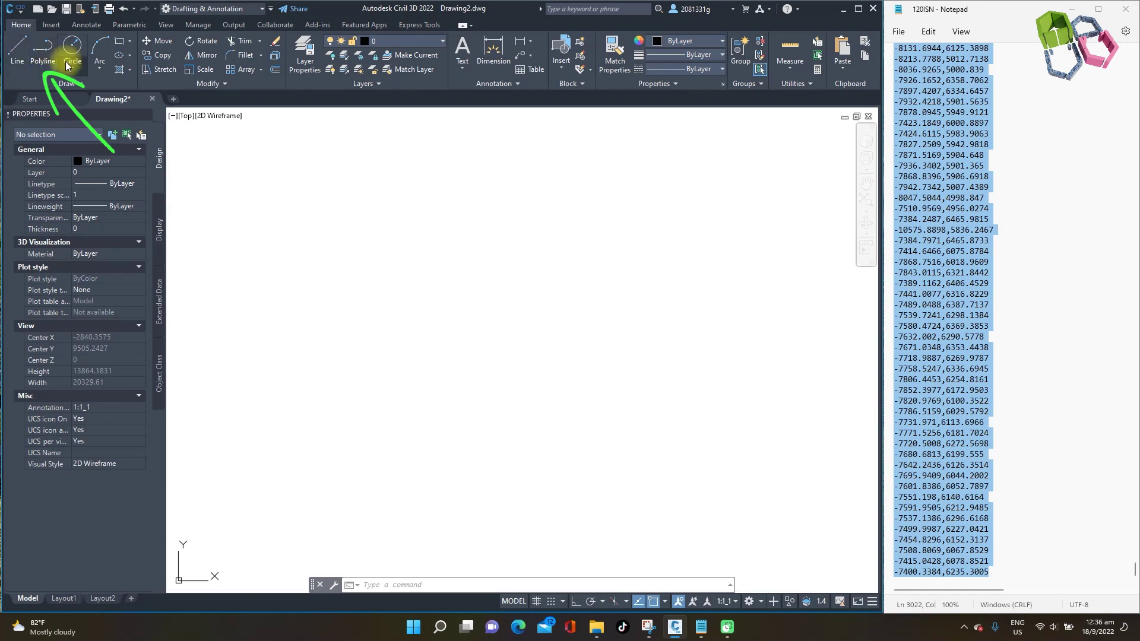
- Run Line and paste the full coordinate list to draw the arched facade linework
{"action": "left_click", "coordinate": [19, 51]}
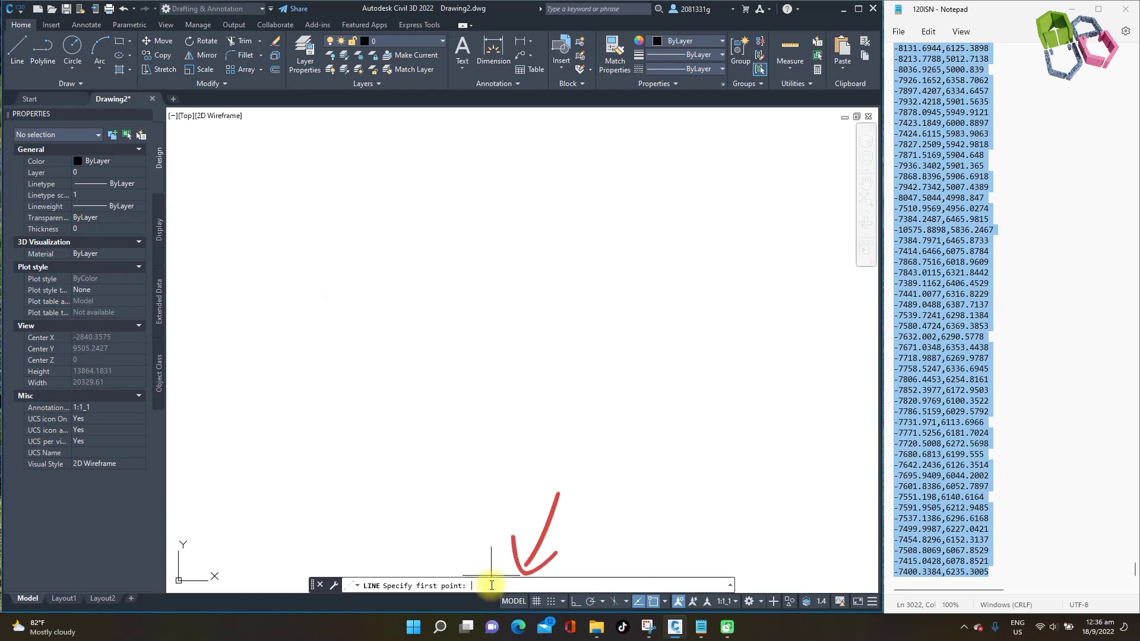
{"action": "key", "text": "ctrl+v"}
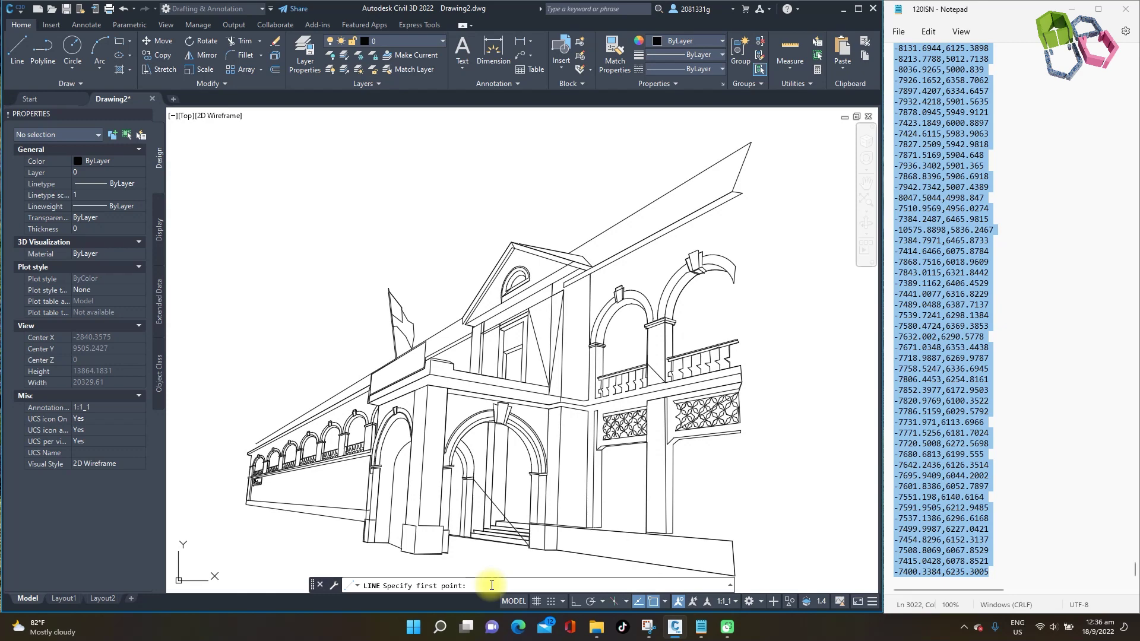
{"action": "key", "text": "ctrl+v"}
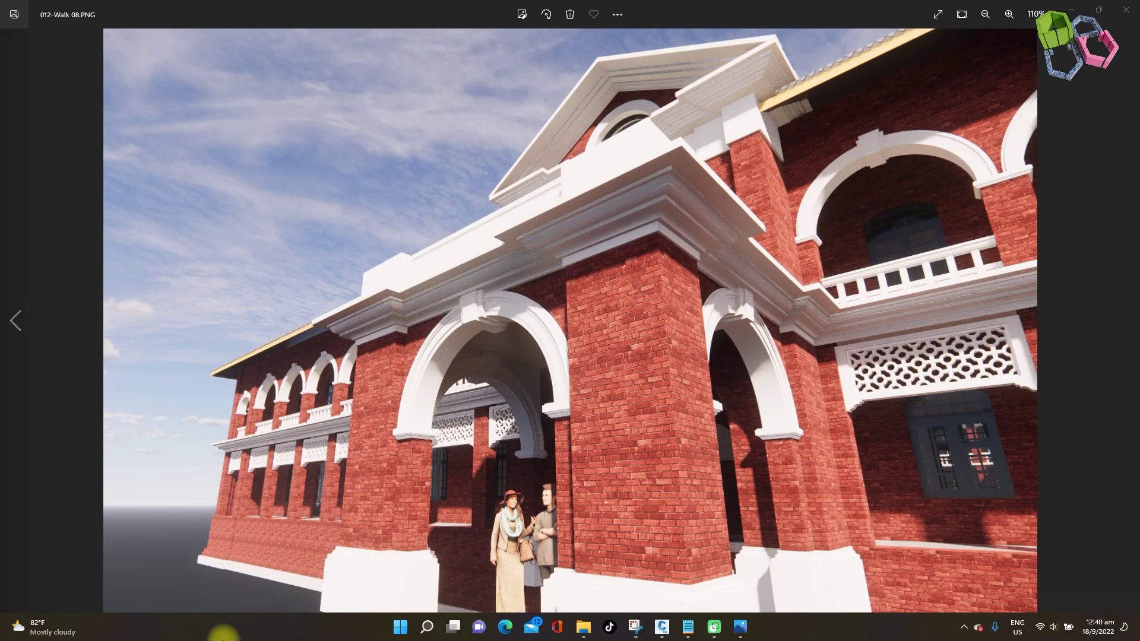
- Bring up GTI120-IMAG.jpg from the Photos taskbar previews
{"action": "mouse_move", "coordinate": [743, 634]}
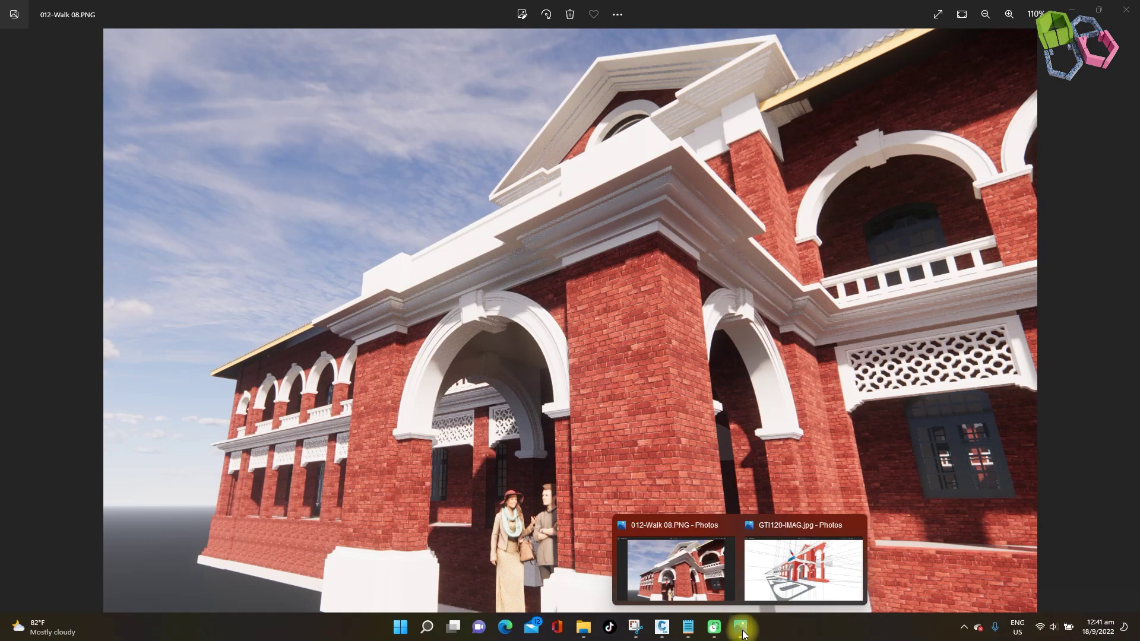
{"action": "left_click", "coordinate": [803, 529]}
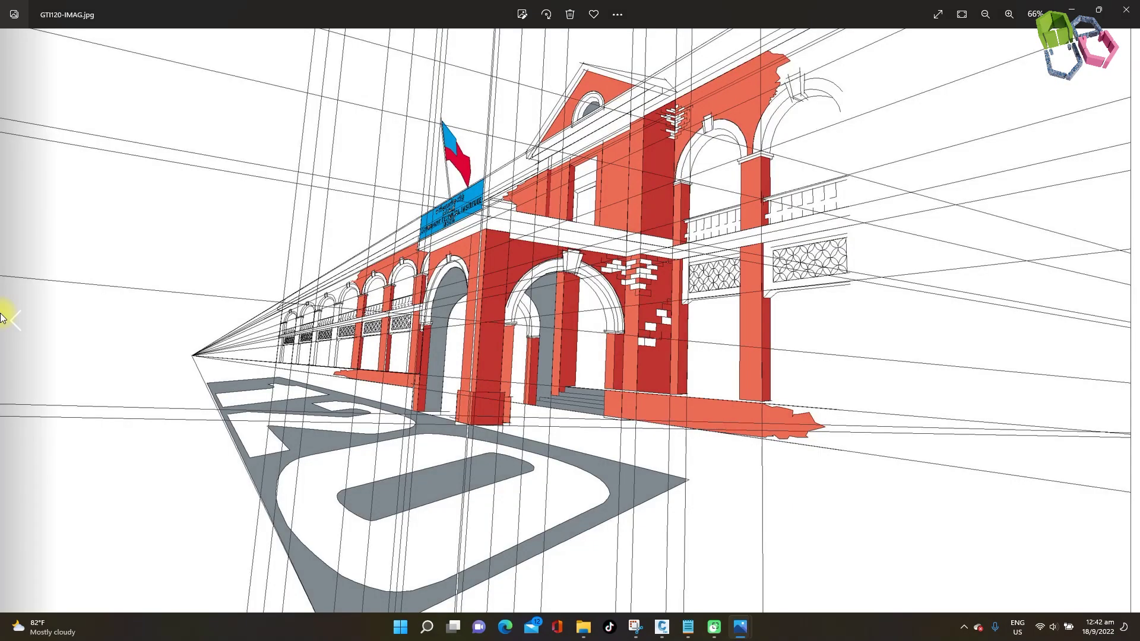